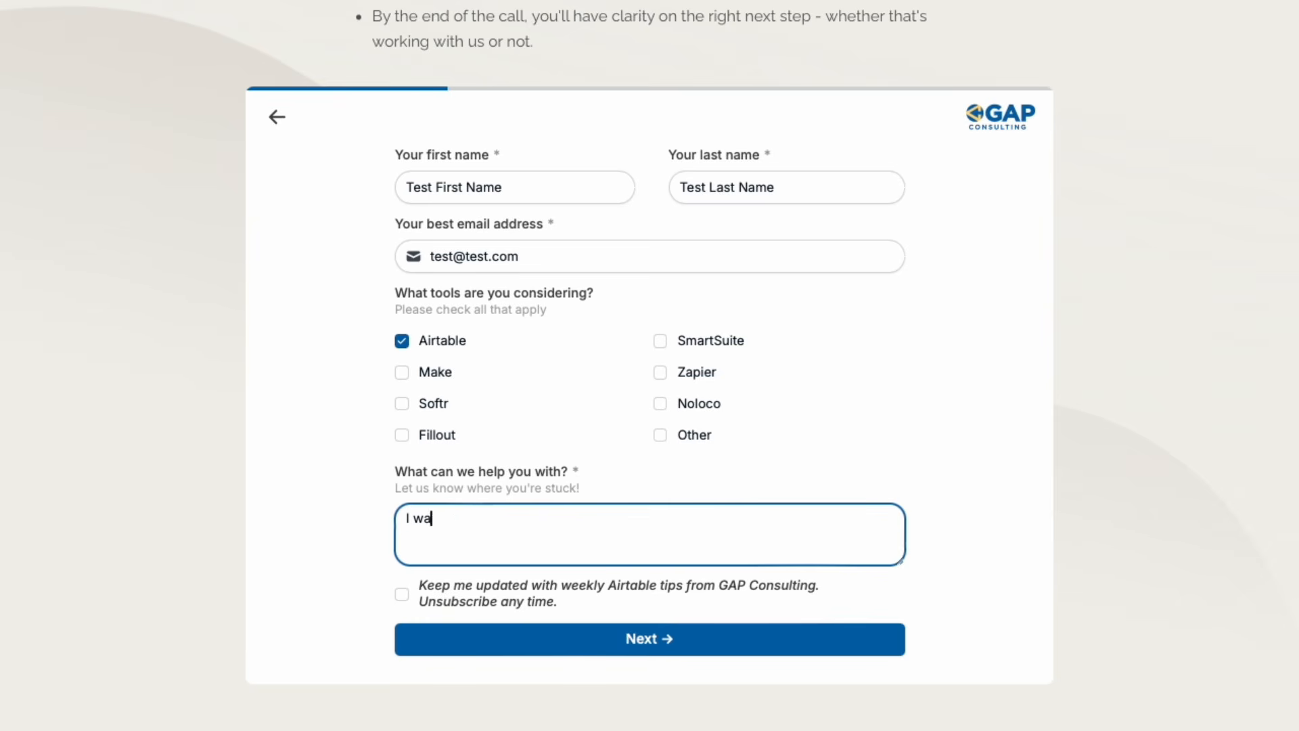
Step: Fill the help request with "I want to take my beginner Airtable databases and turn them into professional solutions", opt in to weekly tips, and continue
text(irtable)
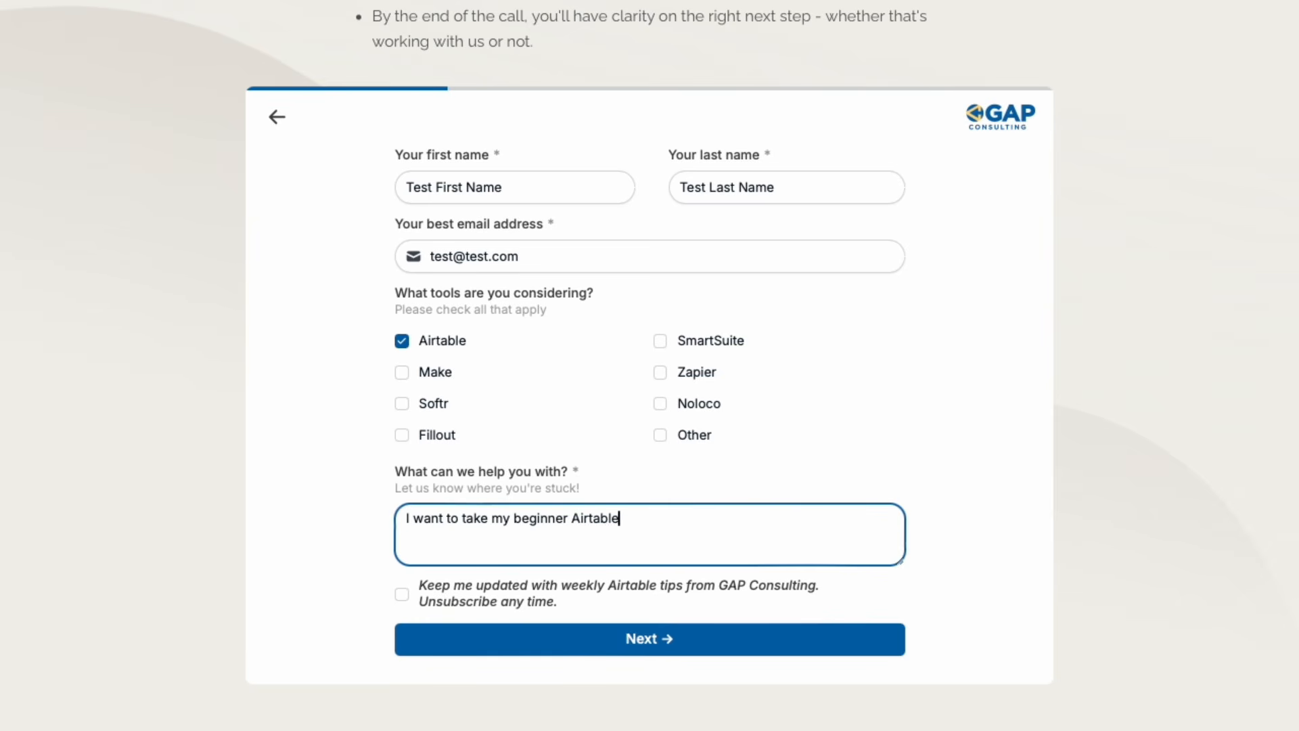
text( databases and turn them into professional solutions.)
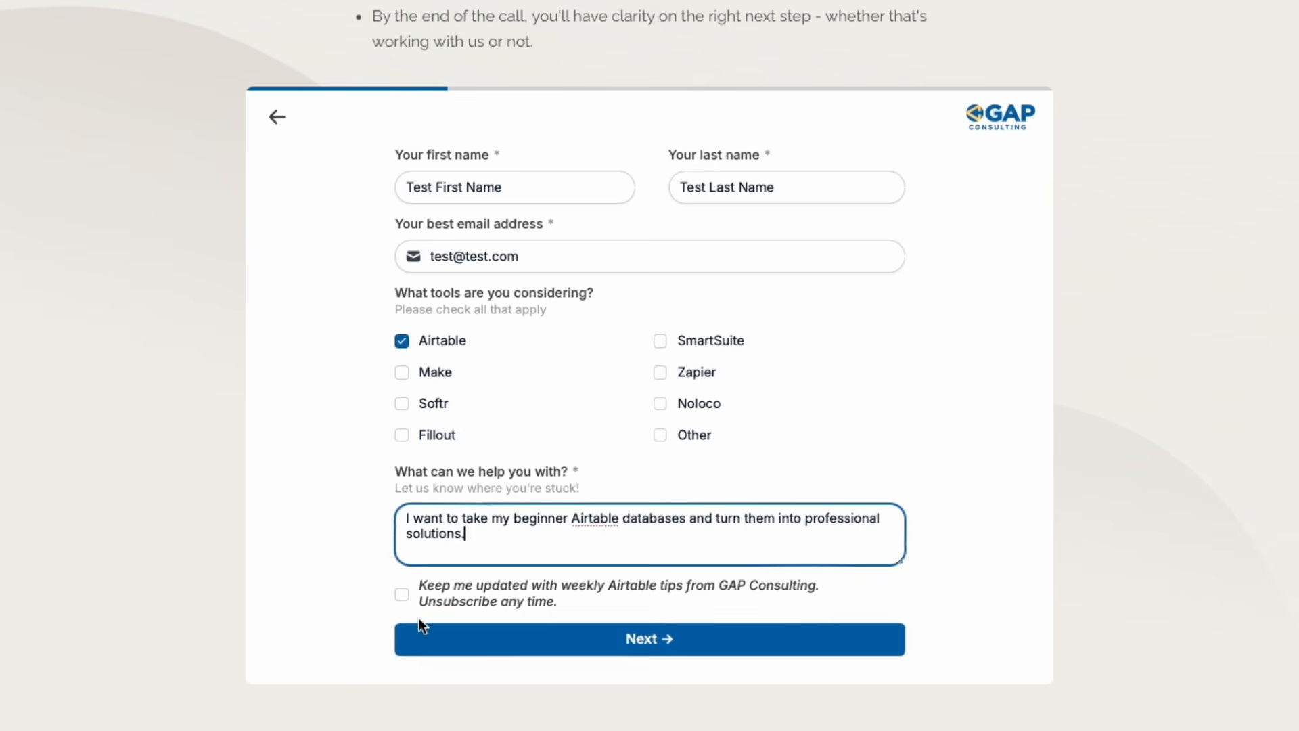
click(402, 594)
click(450, 636)
Step: Answer the remaining booking questions and pick the 2:00 am slot on Tuesday, April 7
click(401, 251)
click(402, 431)
click(496, 534)
click(606, 416)
scroll(454, 395, down, 3)
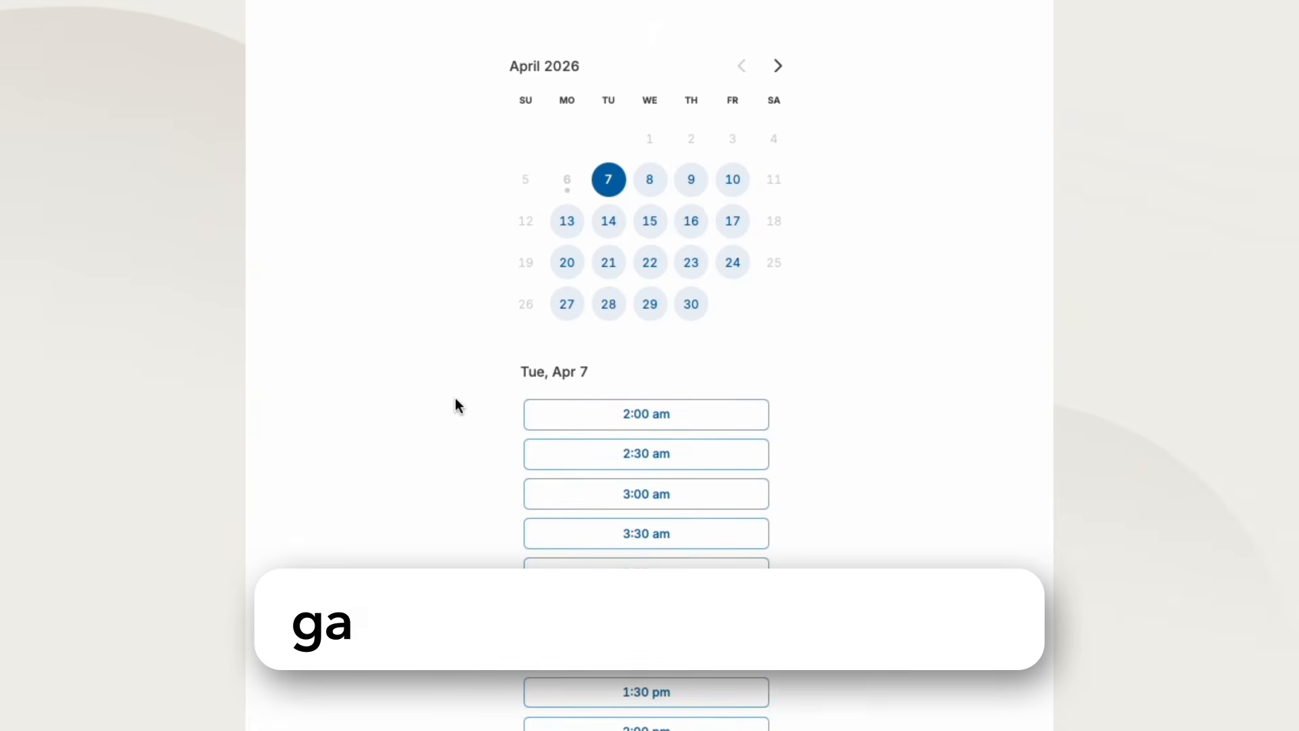
click(580, 414)
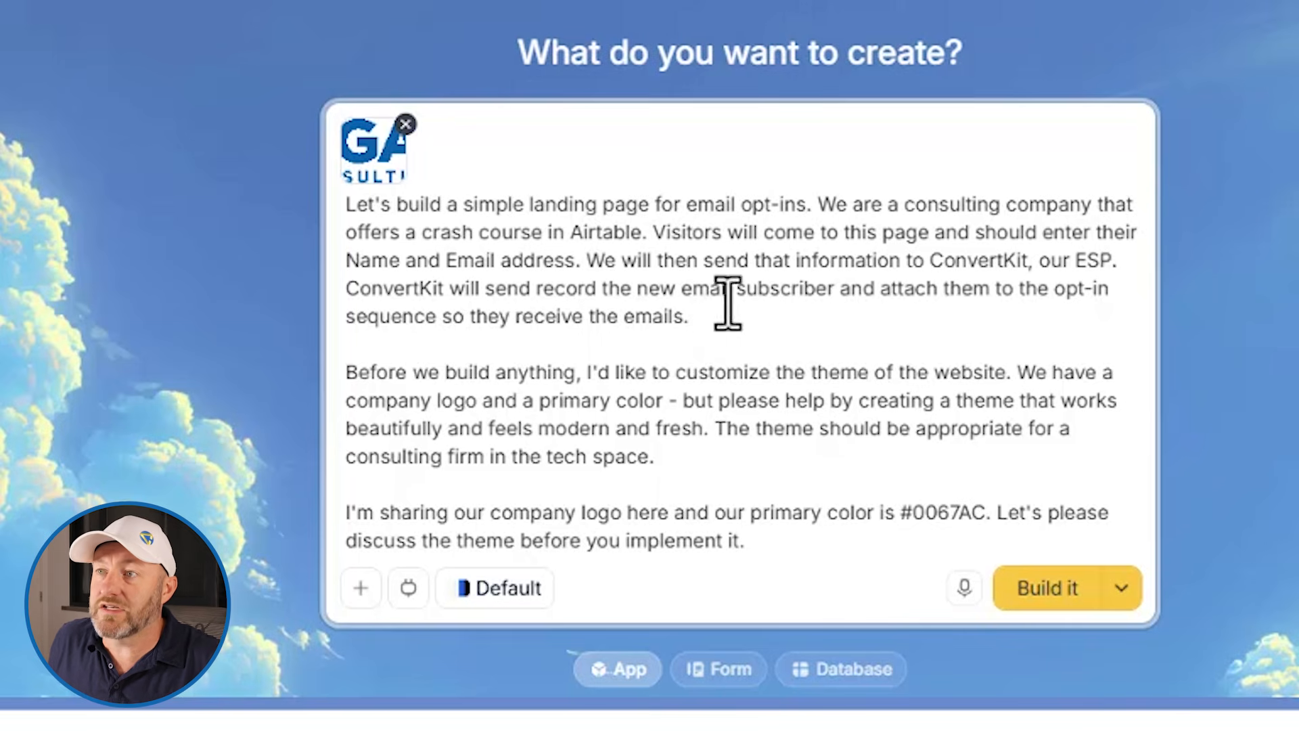
Step: Delete the stray word "send" from the ConvertKit sentence in the app prompt
double_click(499, 287)
key(BackSpace)
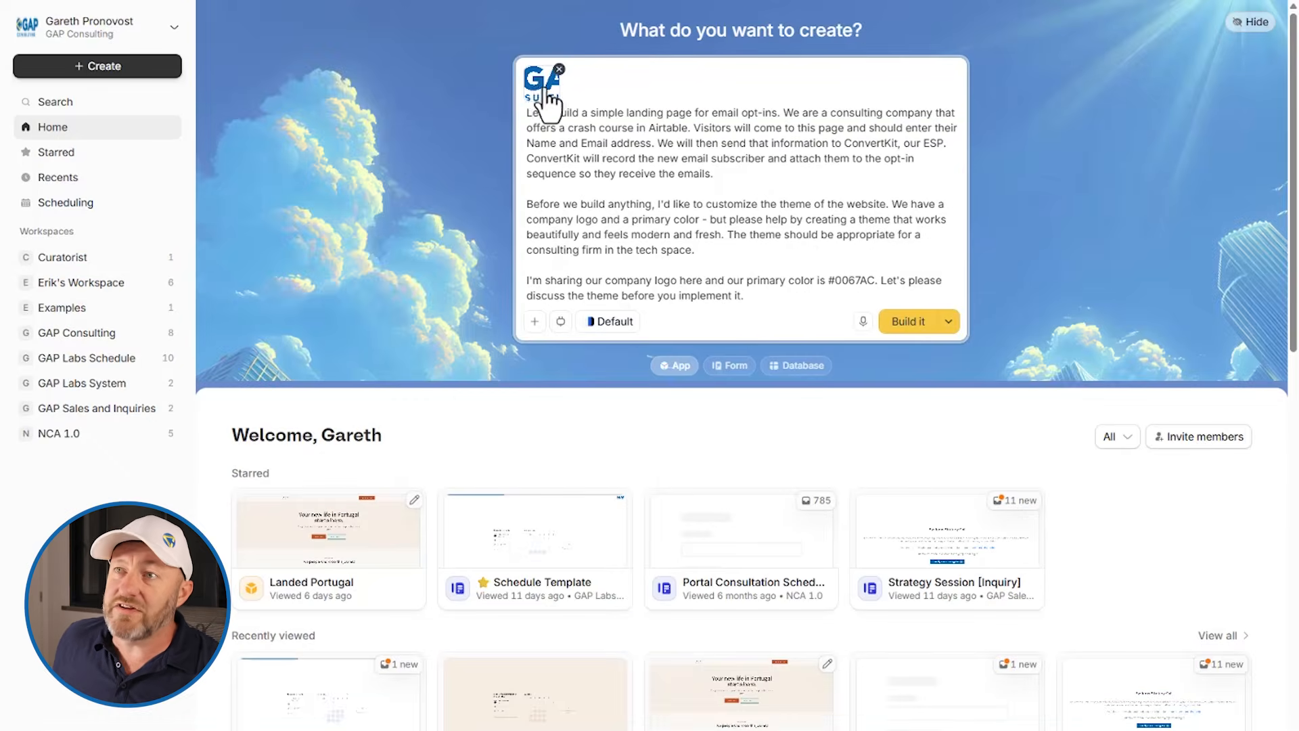
Step: Review the attached logo, the available AI model options and the primary color code in the prompt
click(547, 94)
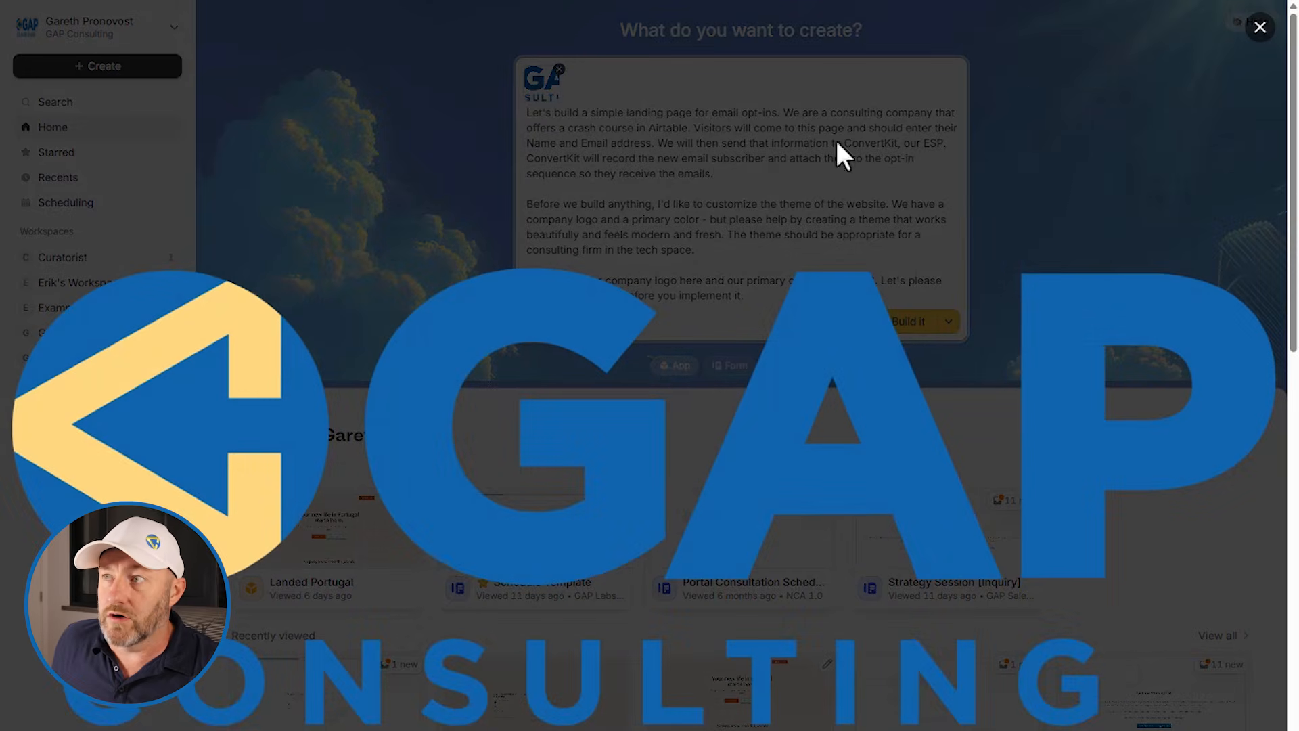
click(1258, 28)
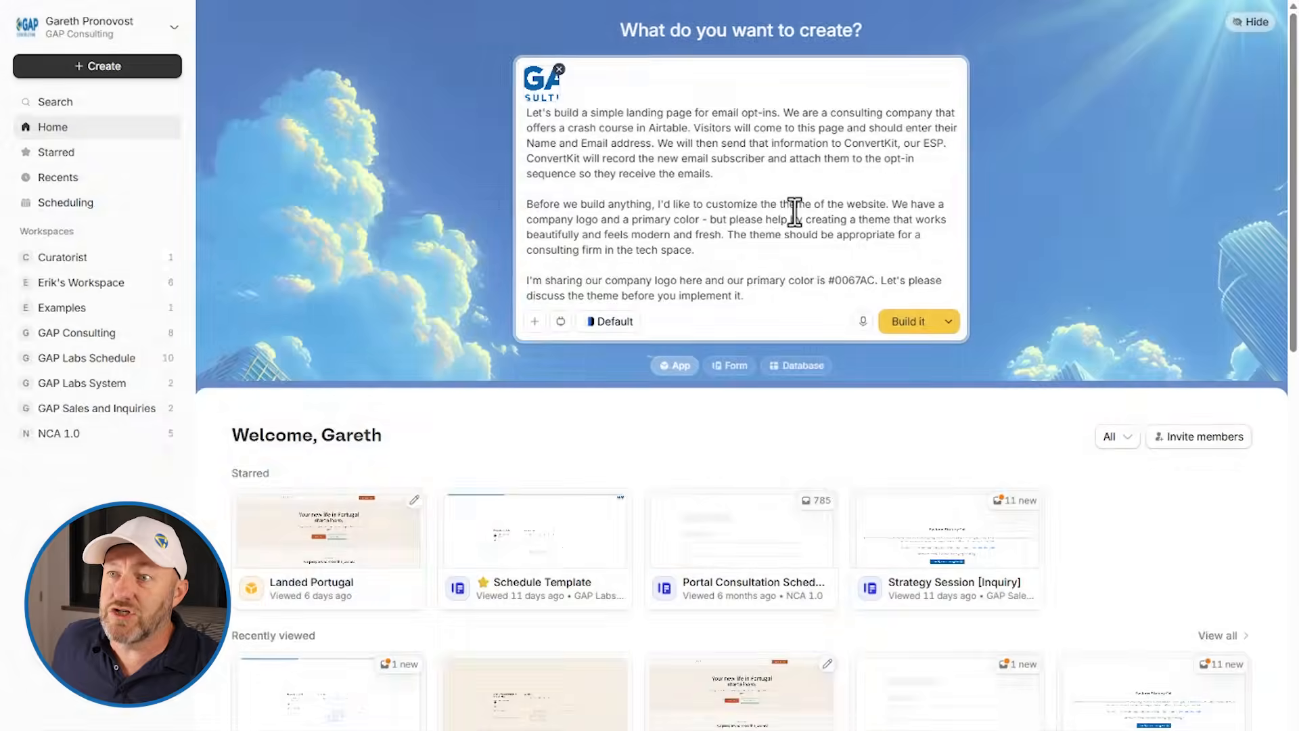
click(535, 322)
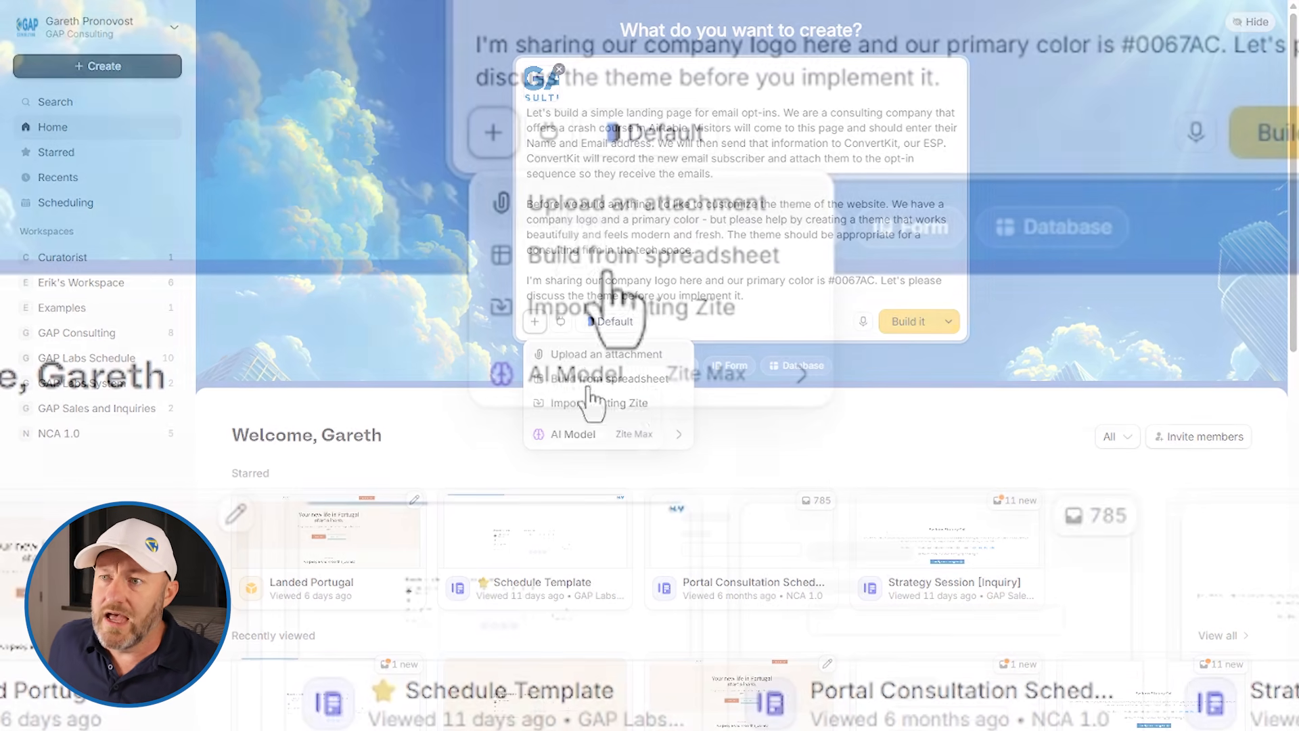
mouse_move(575, 430)
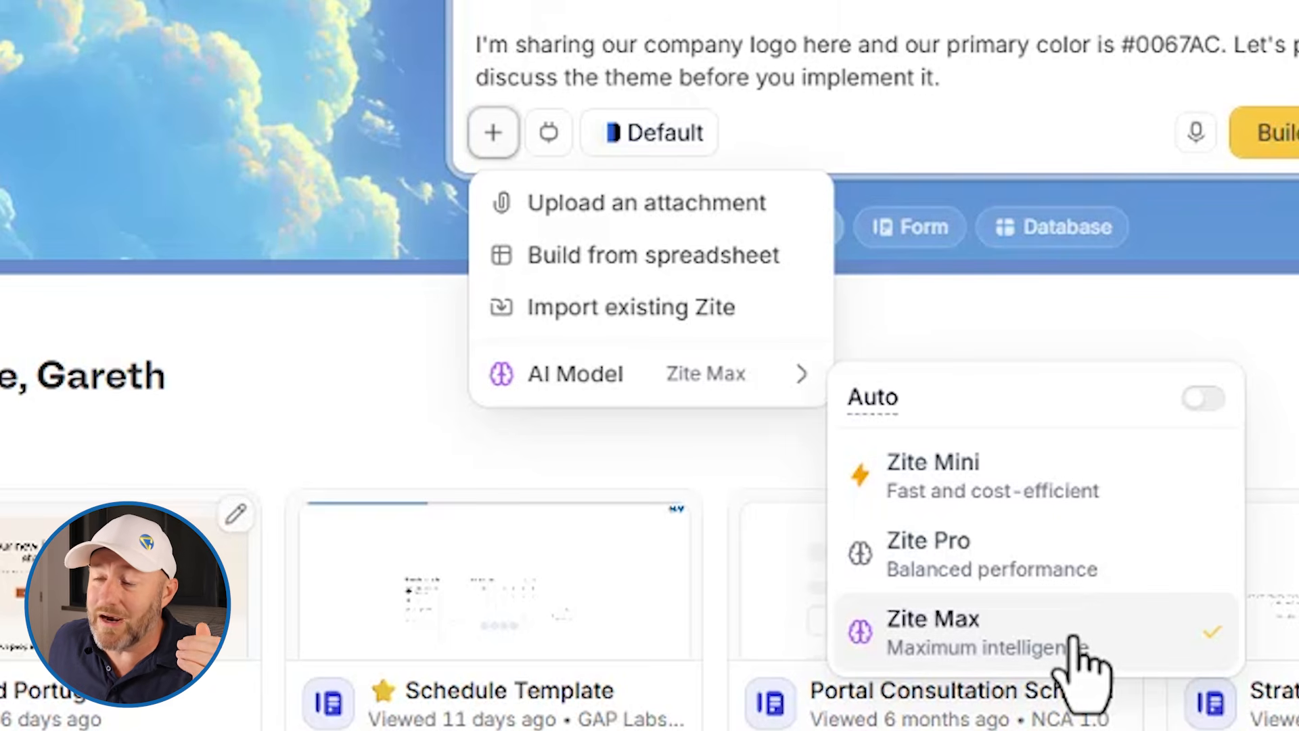
click(957, 84)
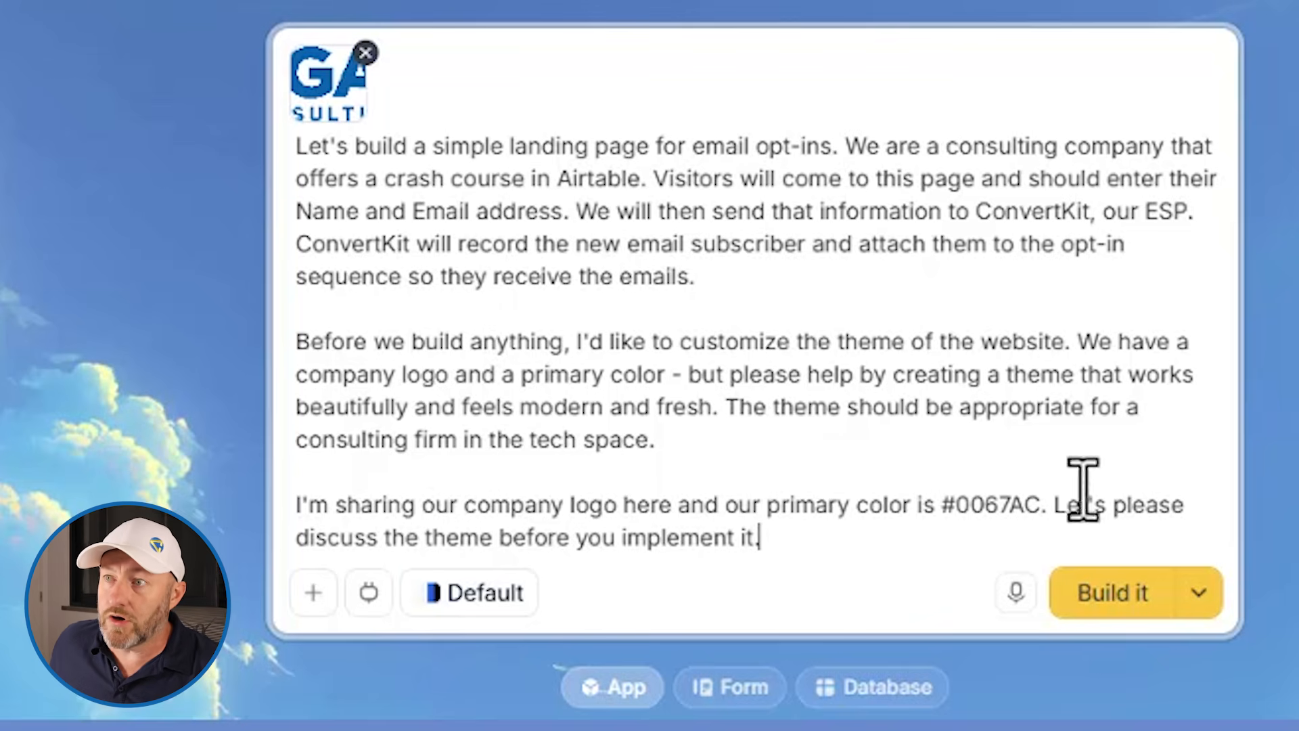
drag(884, 522, 1015, 521)
click(1012, 513)
double_click(1009, 513)
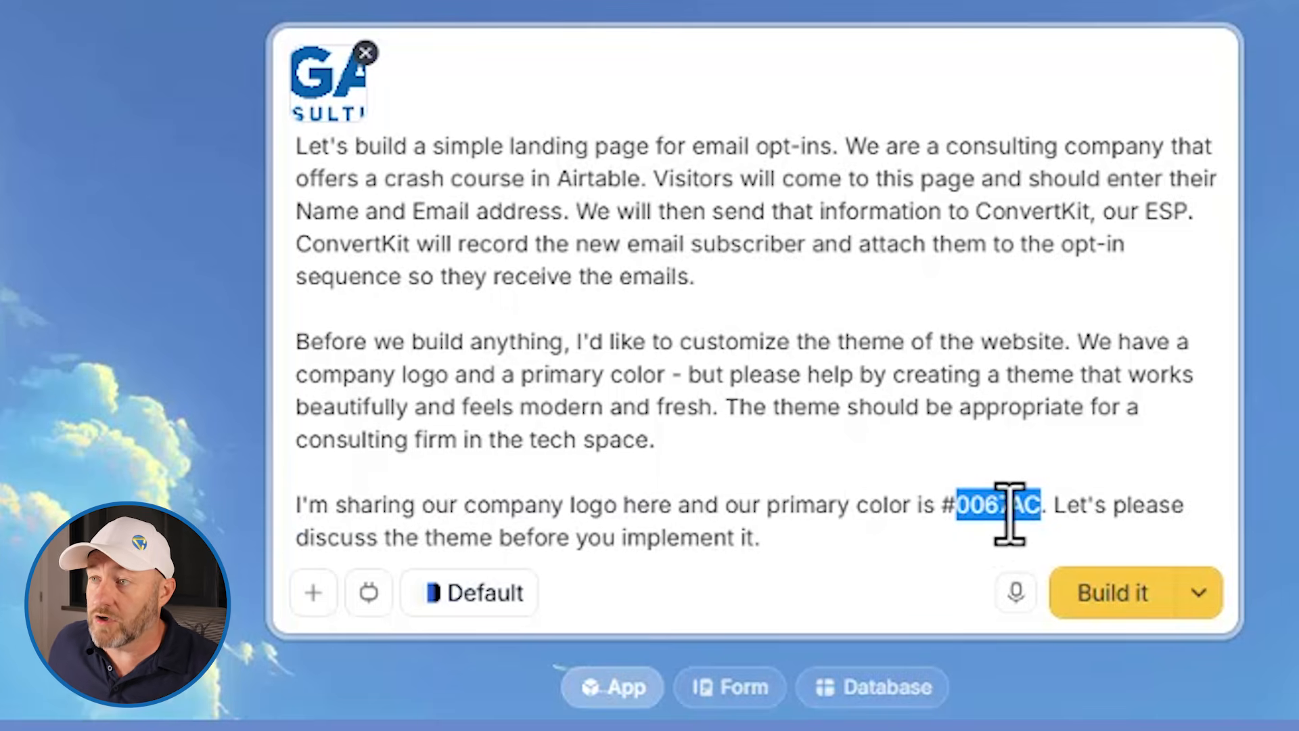
click(1009, 512)
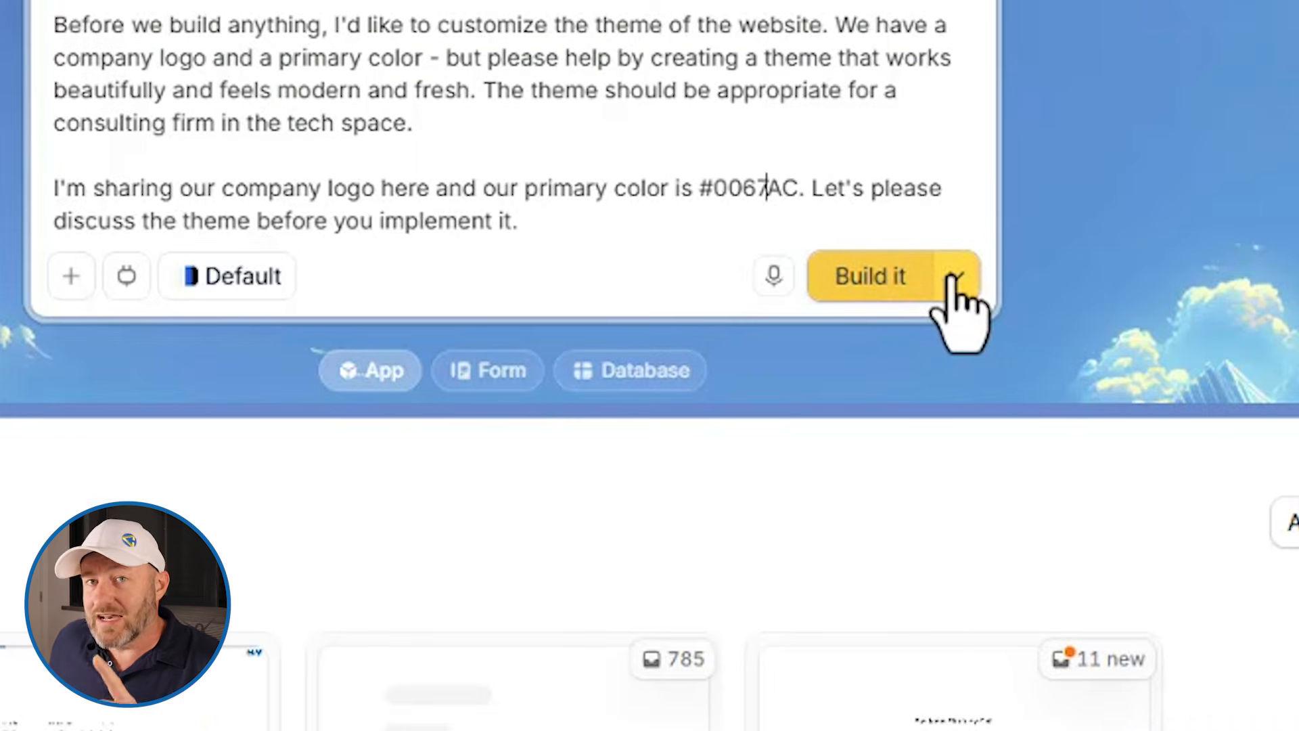
Step: Switch the prompt's submit mode to Plan it and submit the prompt
click(954, 278)
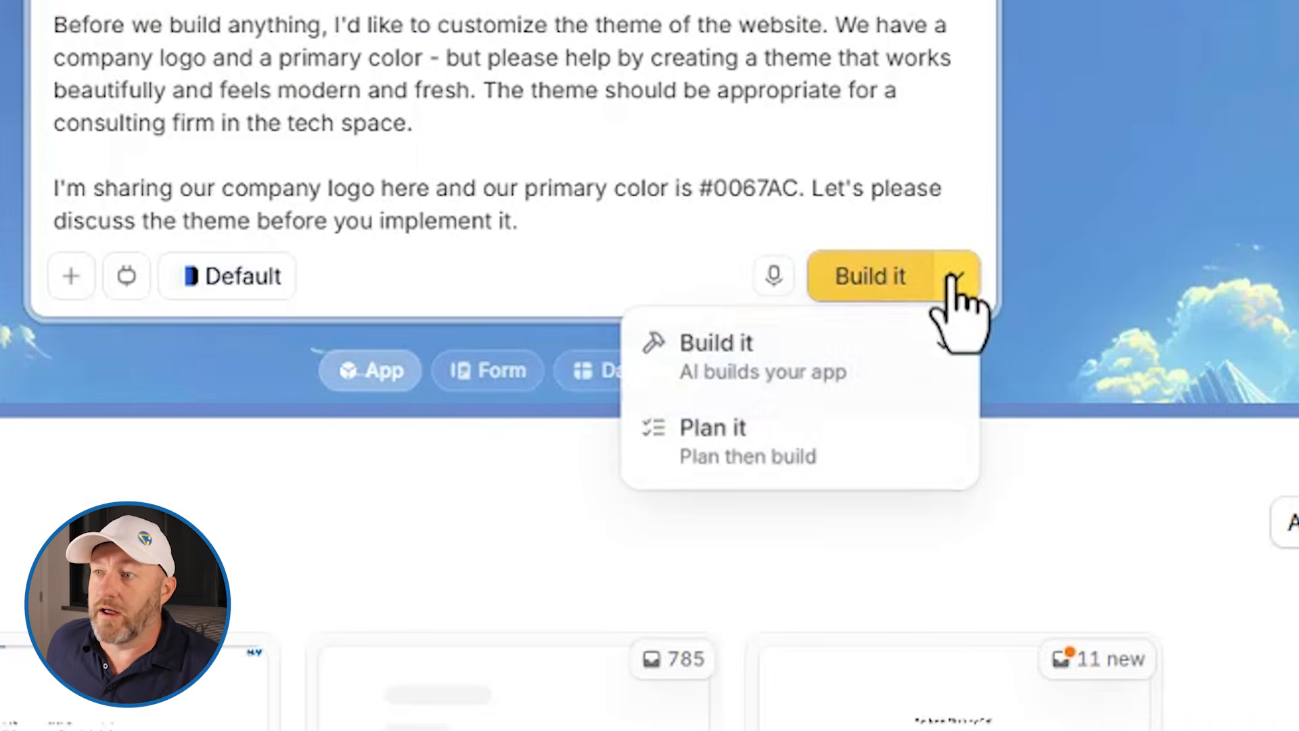
click(853, 453)
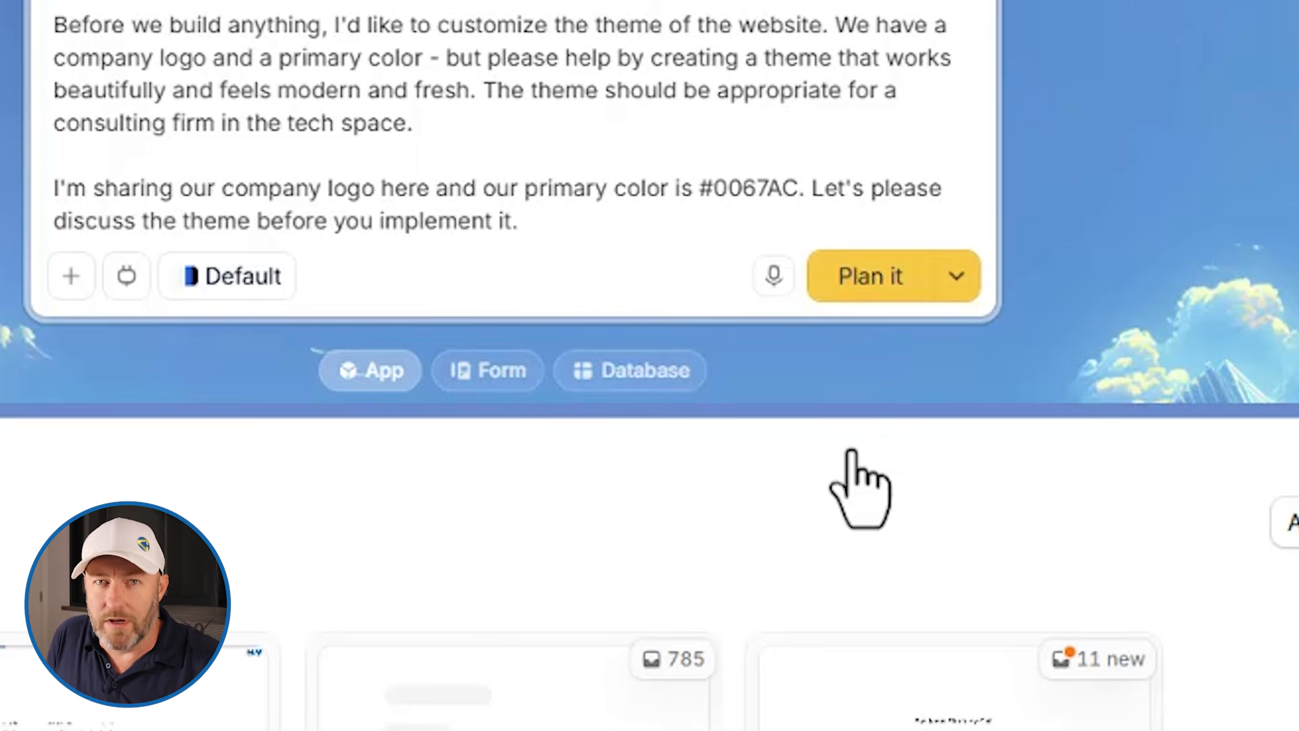
click(876, 277)
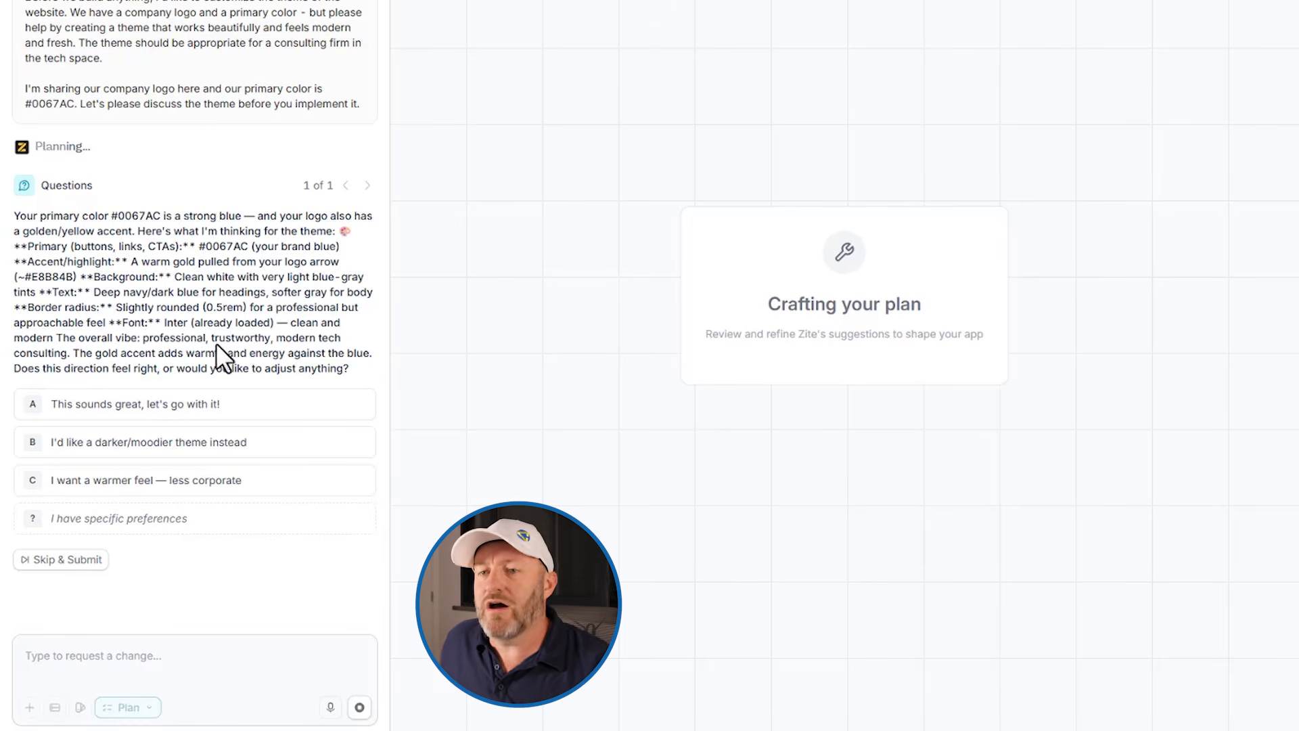
Step: Accept the proposed theme with "This sounds great, let's go with it!" and build the plan
click(190, 406)
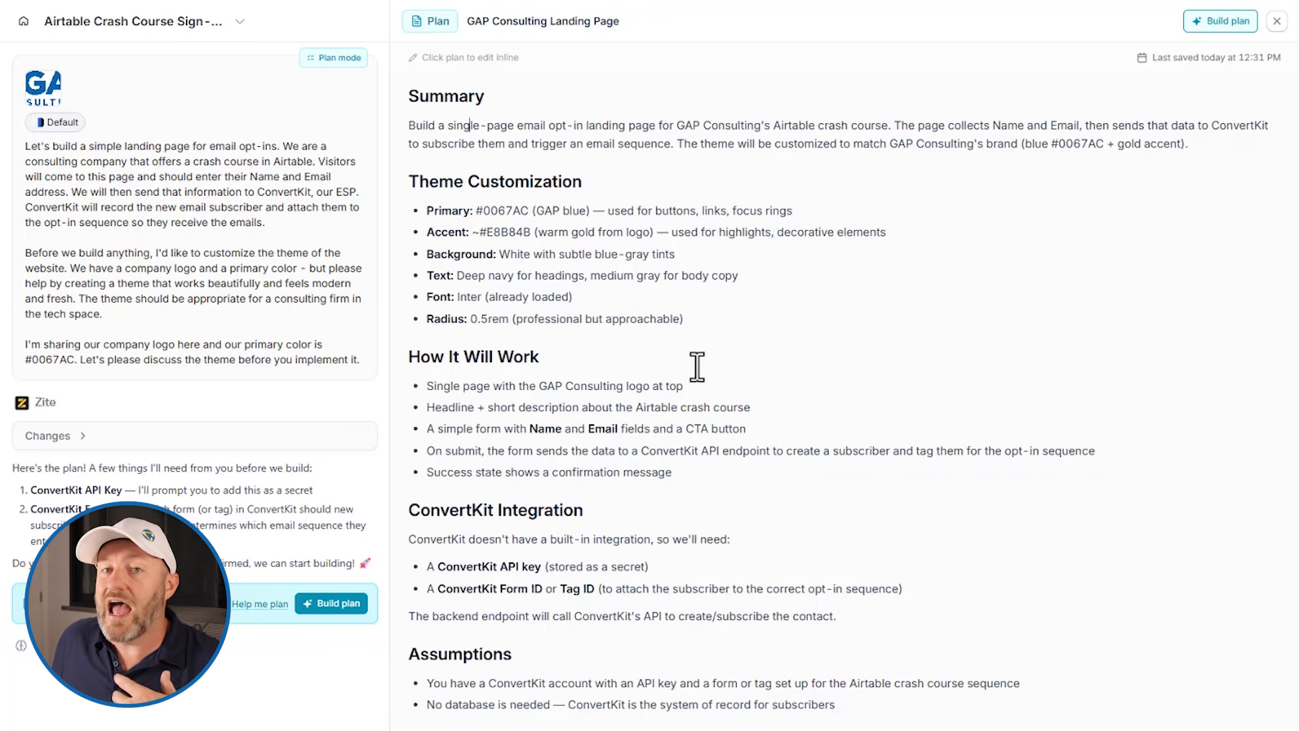
click(339, 603)
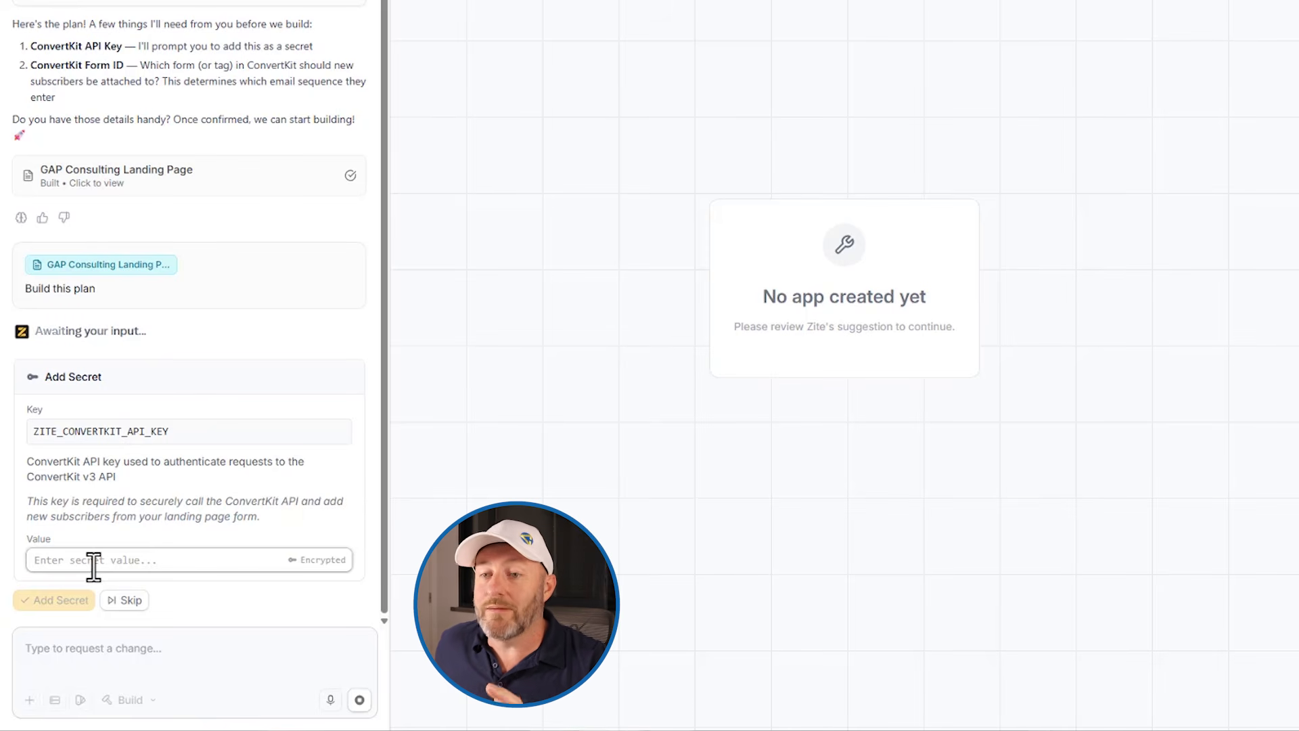
Step: Skip adding the ConvertKit API key and ConvertKit form ID secrets for now
click(125, 600)
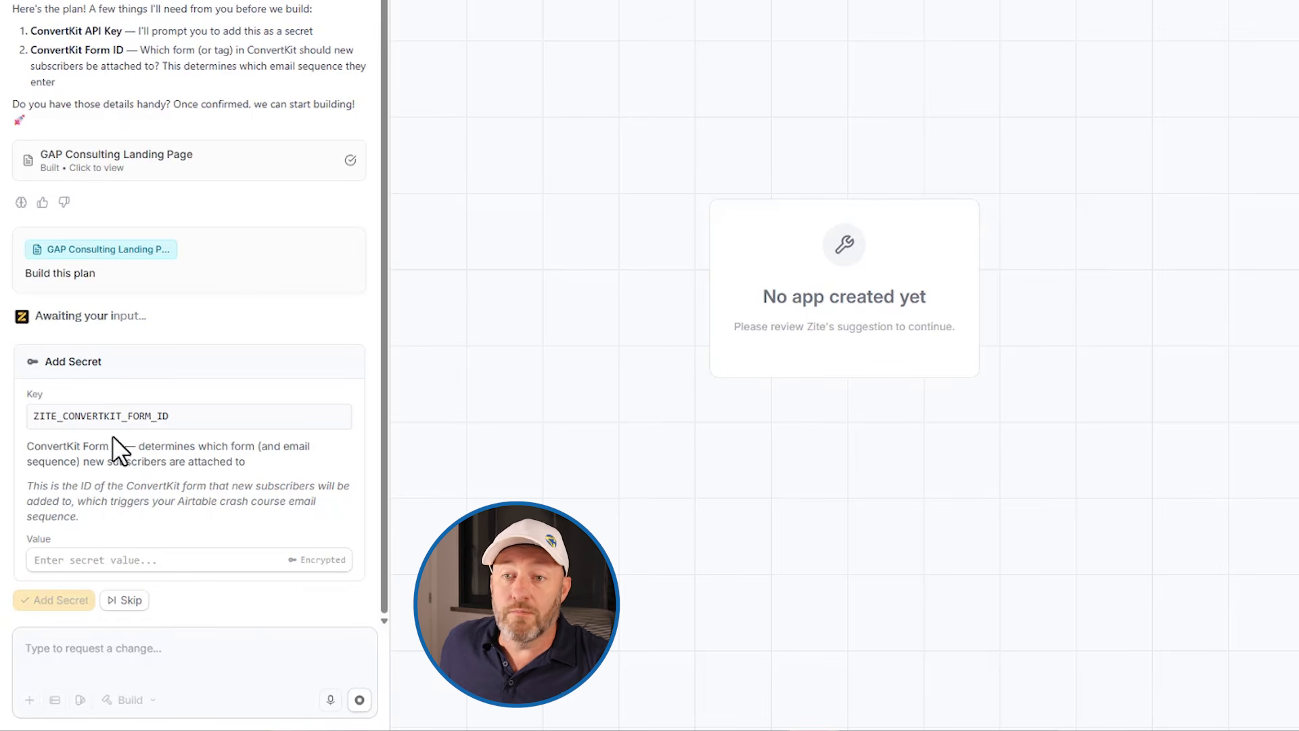
click(128, 600)
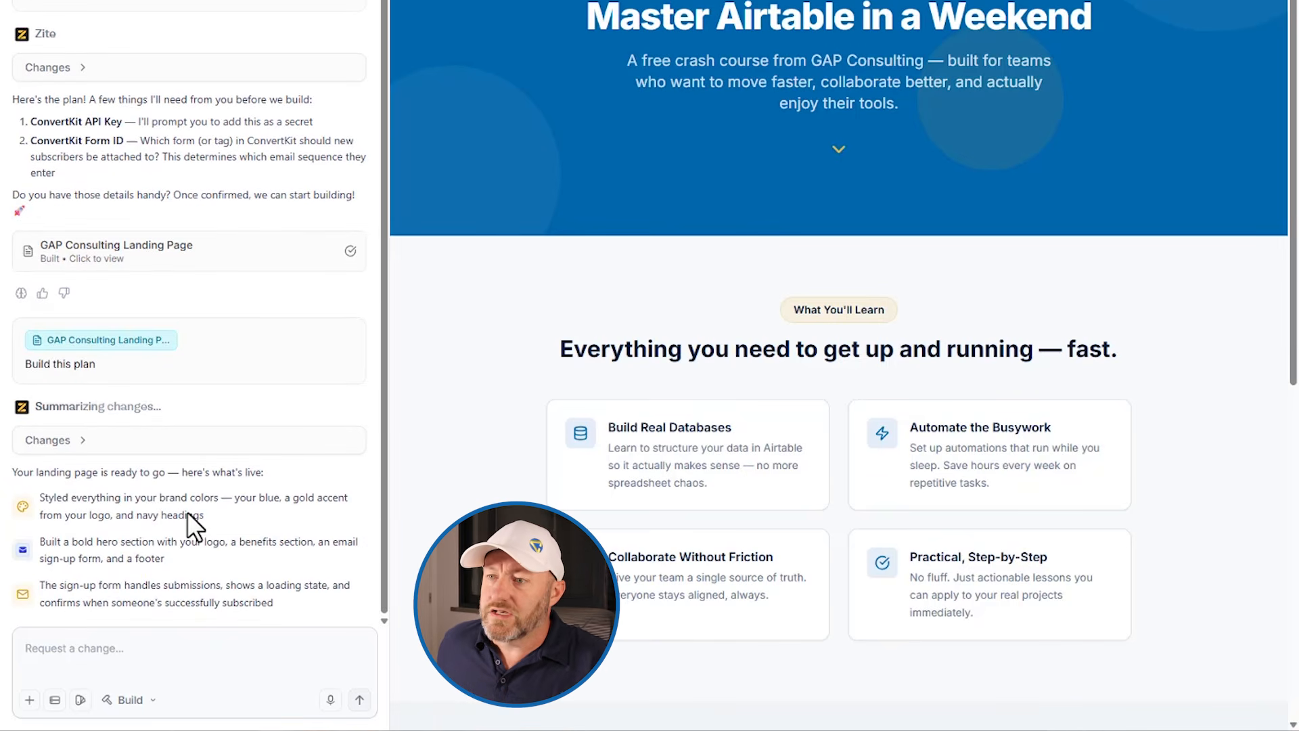
Step: Scroll through the generated landing page to inspect the hero, benefits section and sign-up form
scroll(464, 426, up, 3)
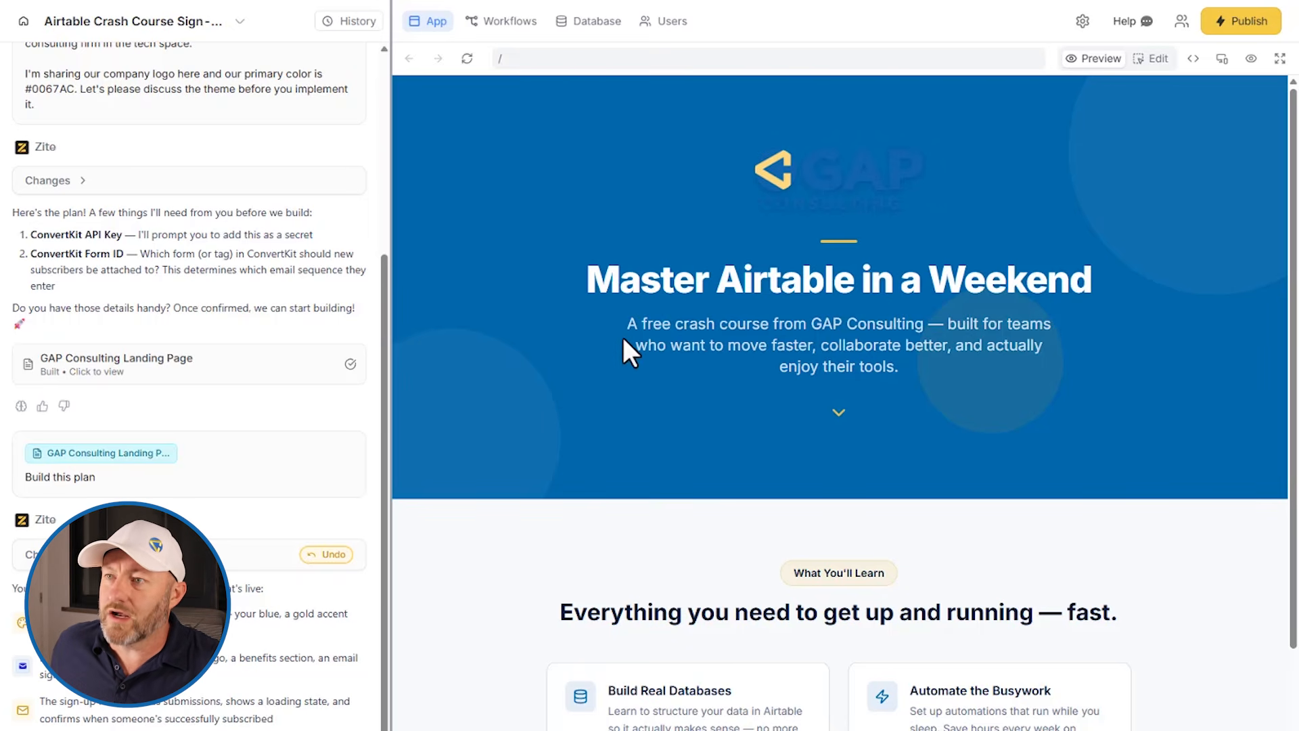
scroll(605, 305, down, 5)
scroll(605, 314, down, 2)
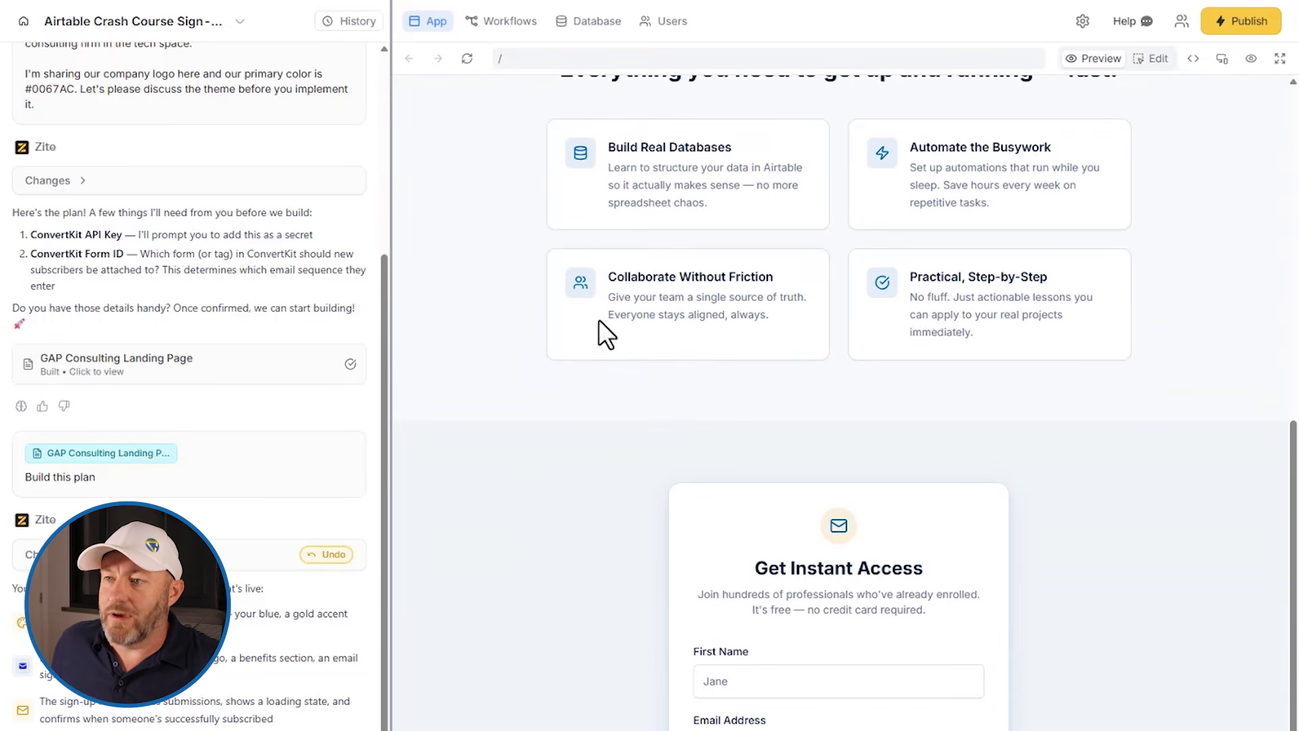
scroll(559, 514, up, 1)
scroll(558, 512, up, 5)
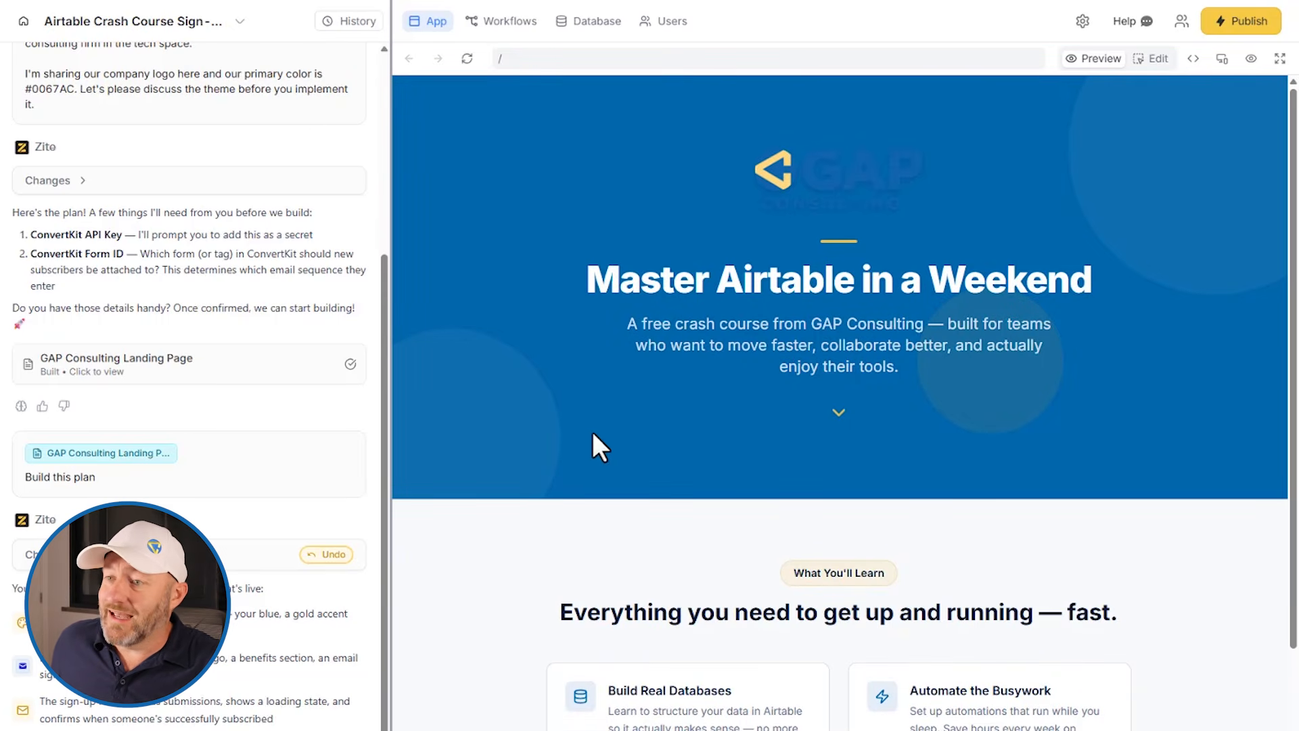
scroll(591, 429, down, 3)
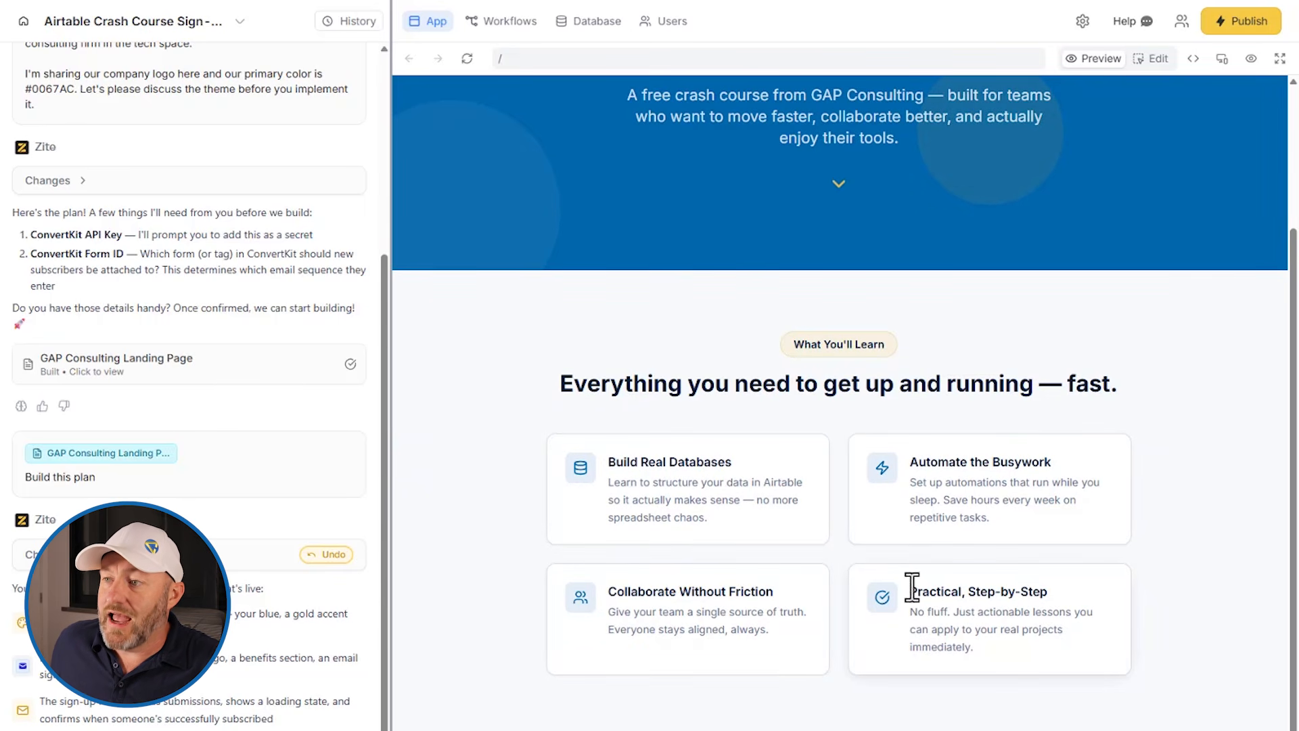
scroll(966, 578, down, 5)
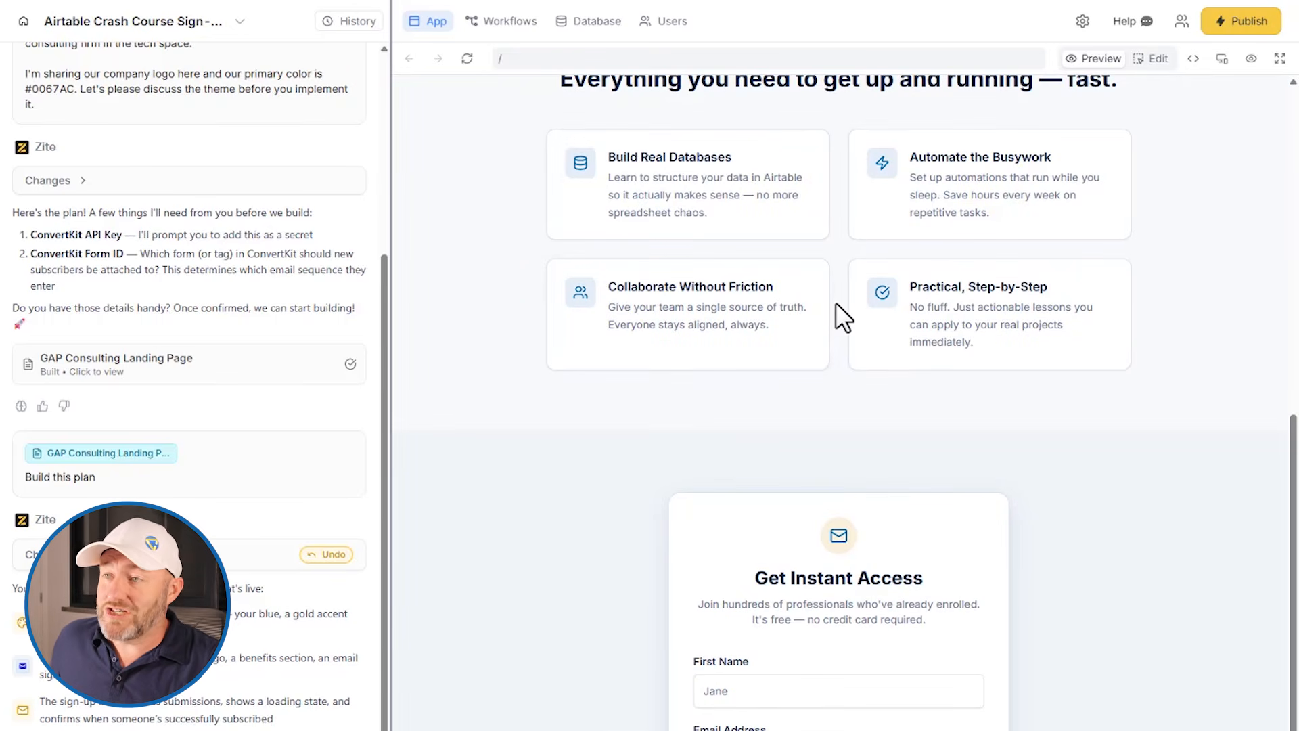
scroll(839, 315, up, 2)
scroll(836, 303, up, 1)
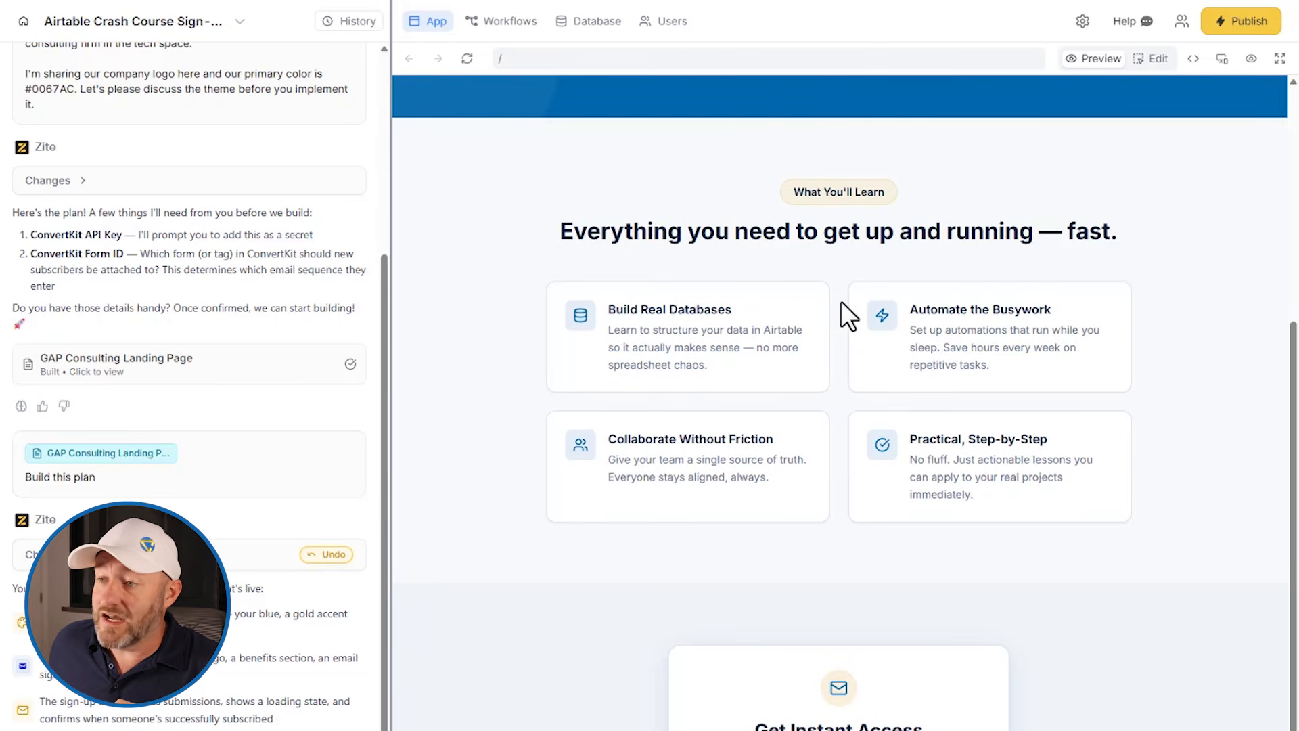
scroll(840, 300, up, 5)
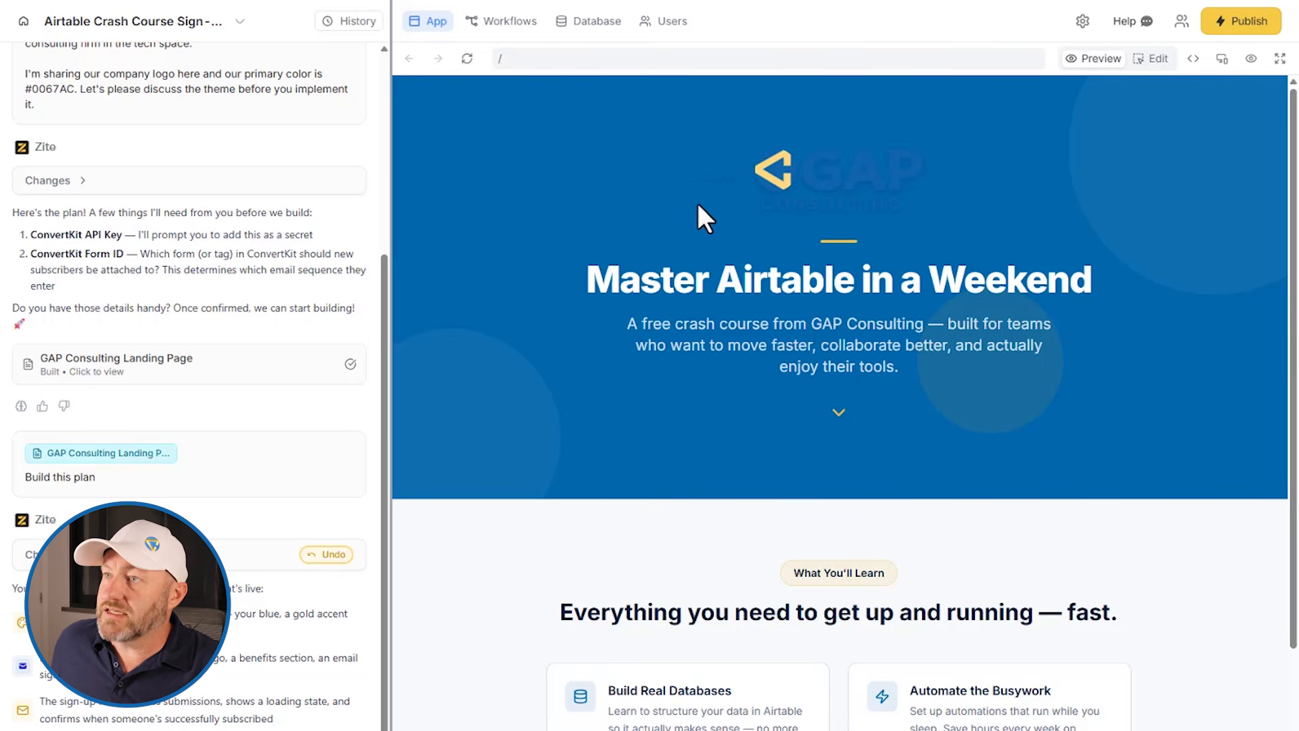
scroll(839, 422, down, 10)
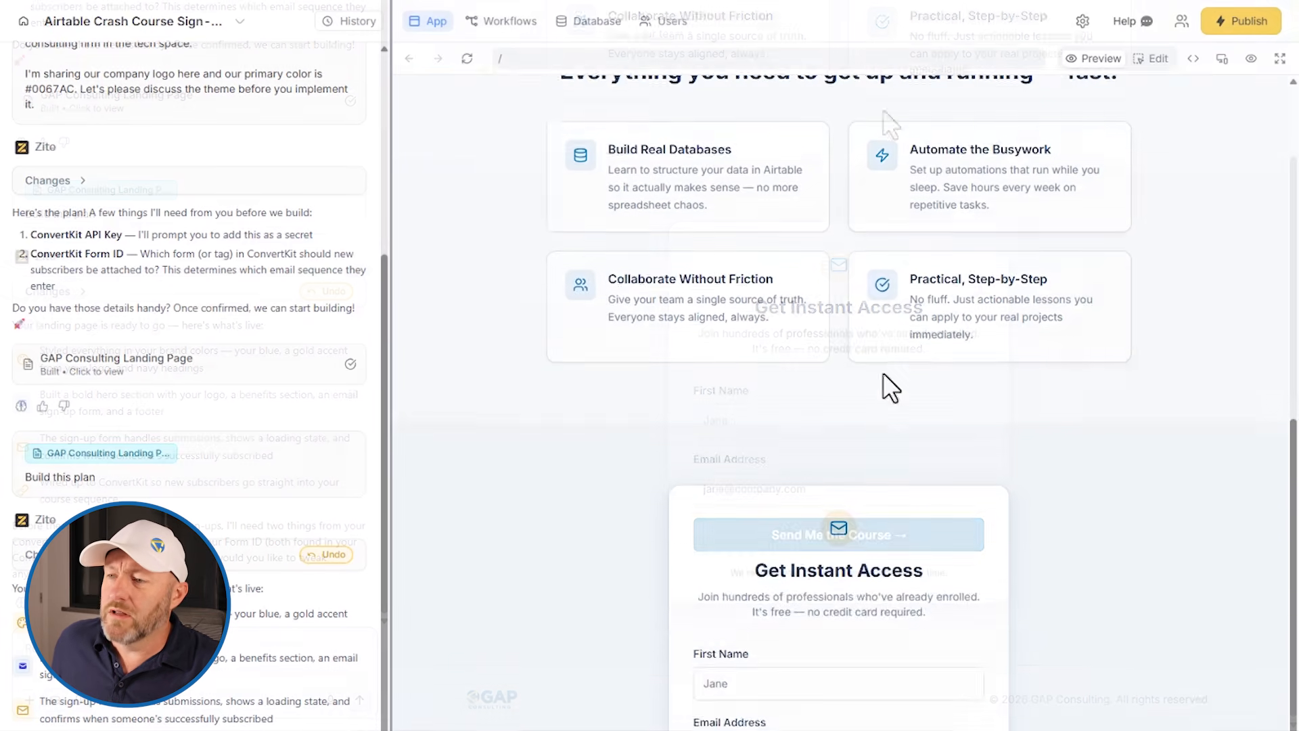
click(819, 421)
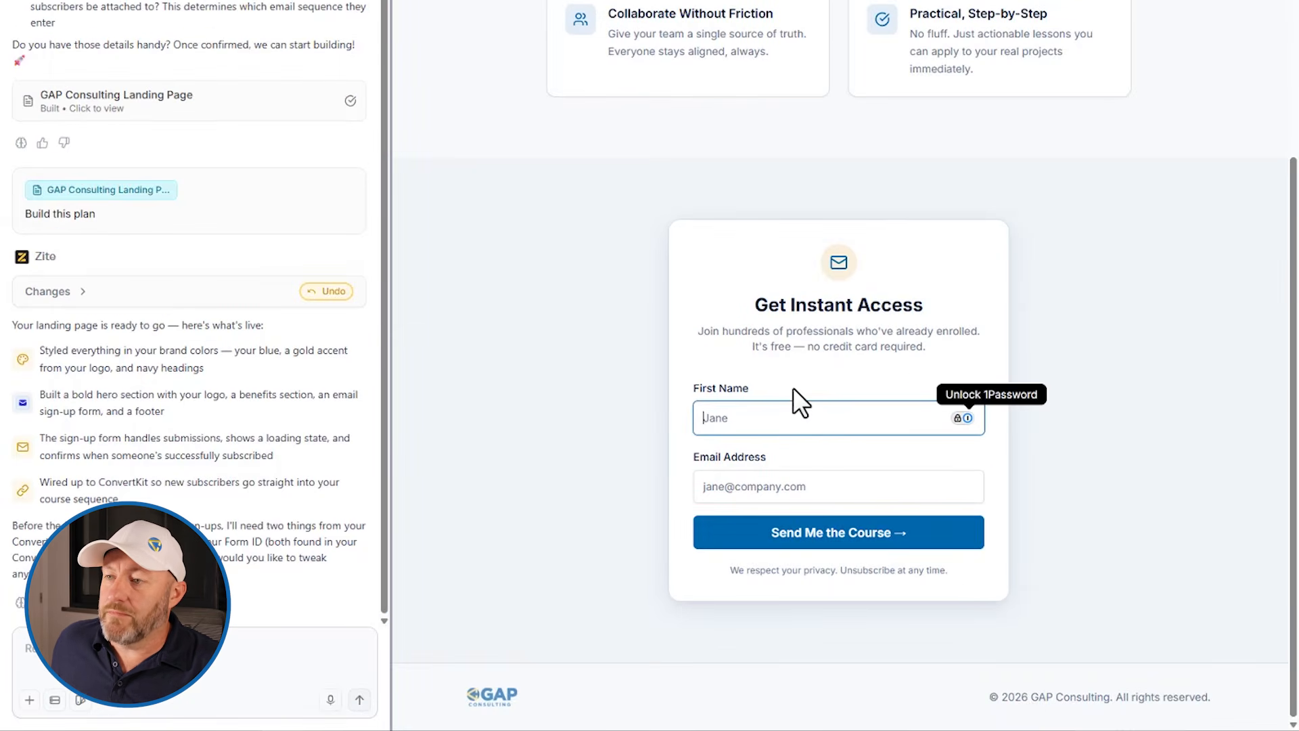
click(793, 388)
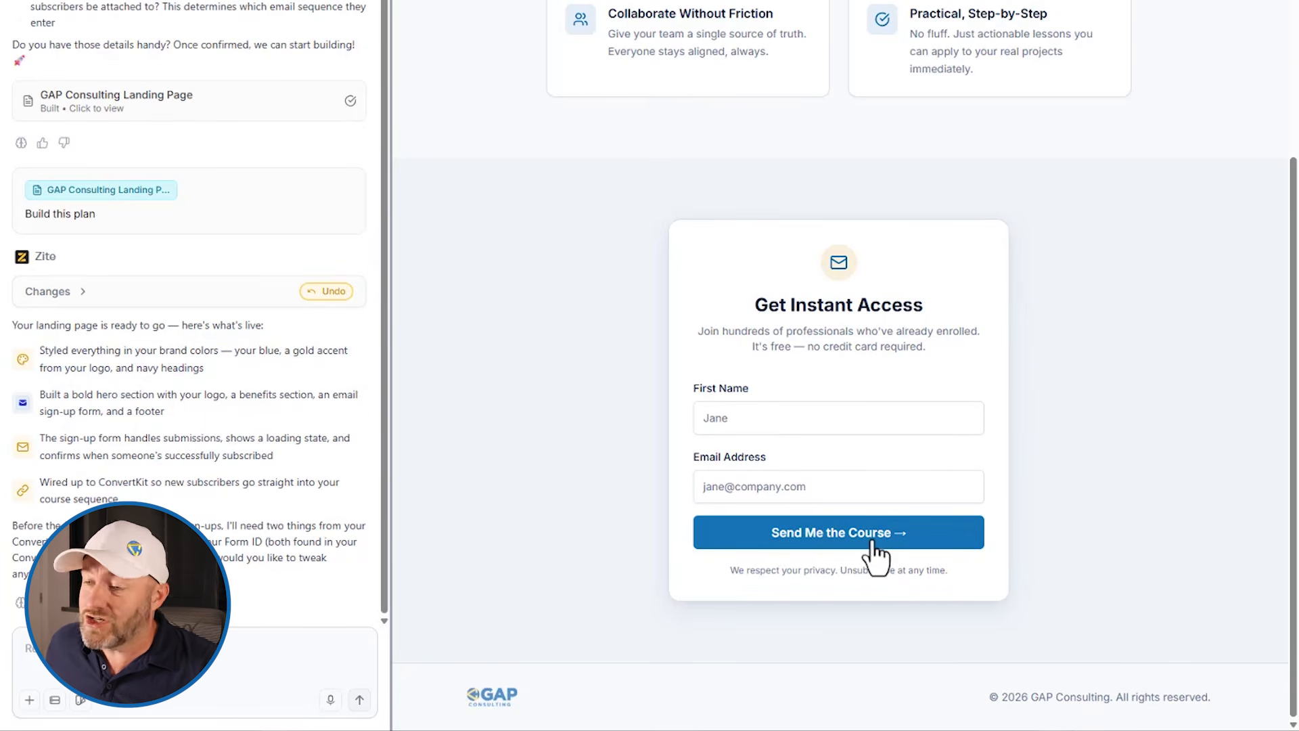
scroll(872, 45, up, 8)
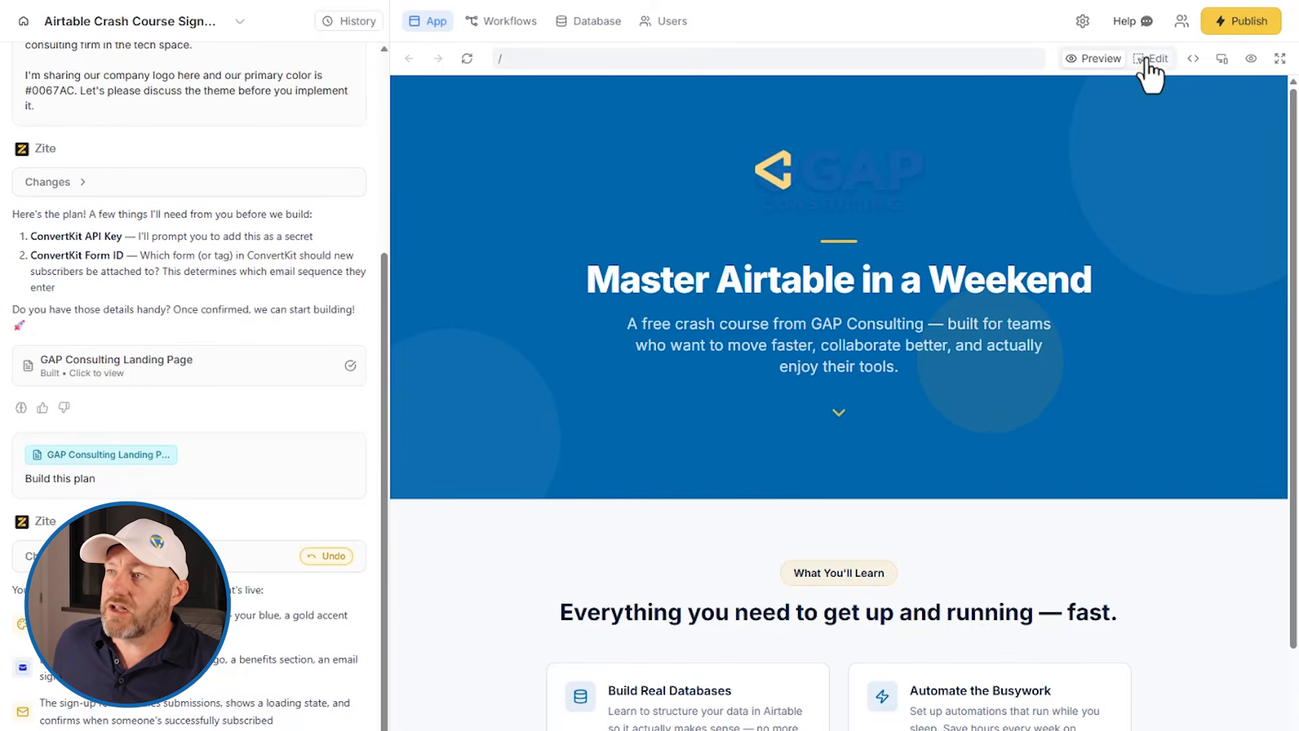
Step: Select the hero container and ask the AI to redesign it so the logo stands out instead of washing out against the same-colored background
click(1147, 59)
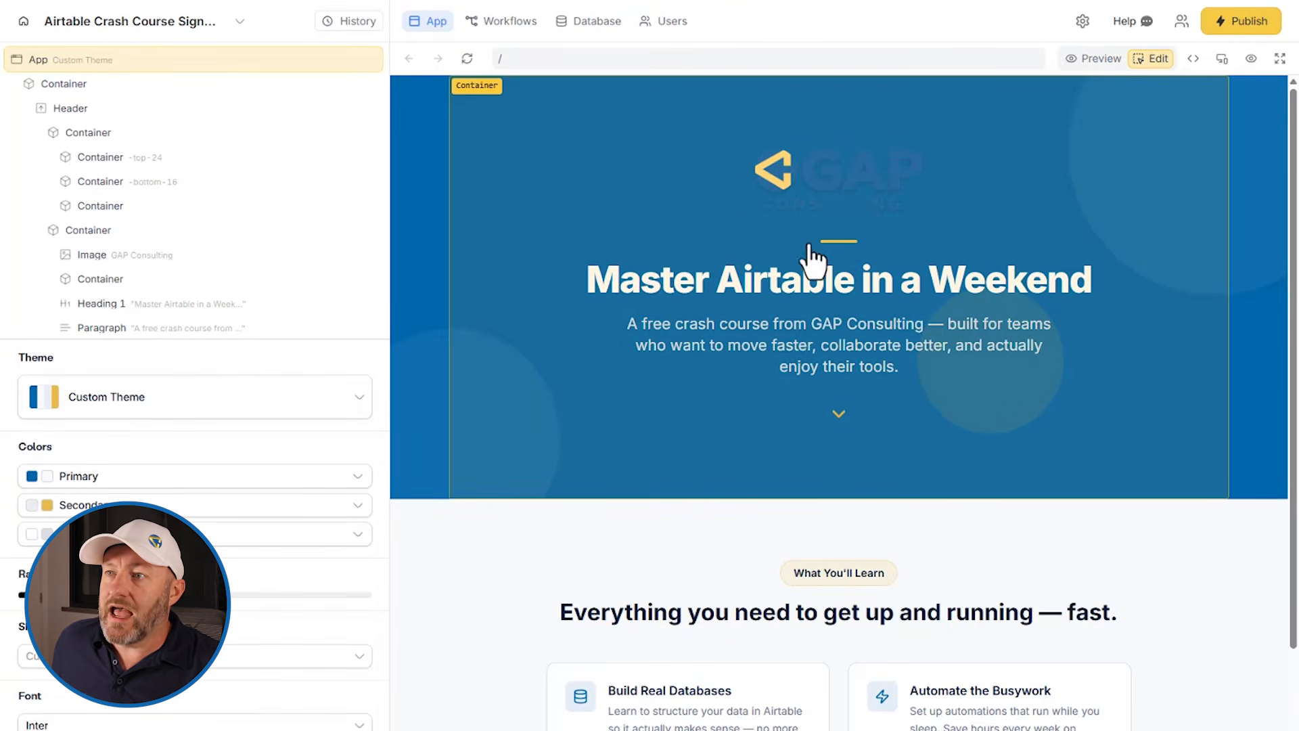
click(504, 204)
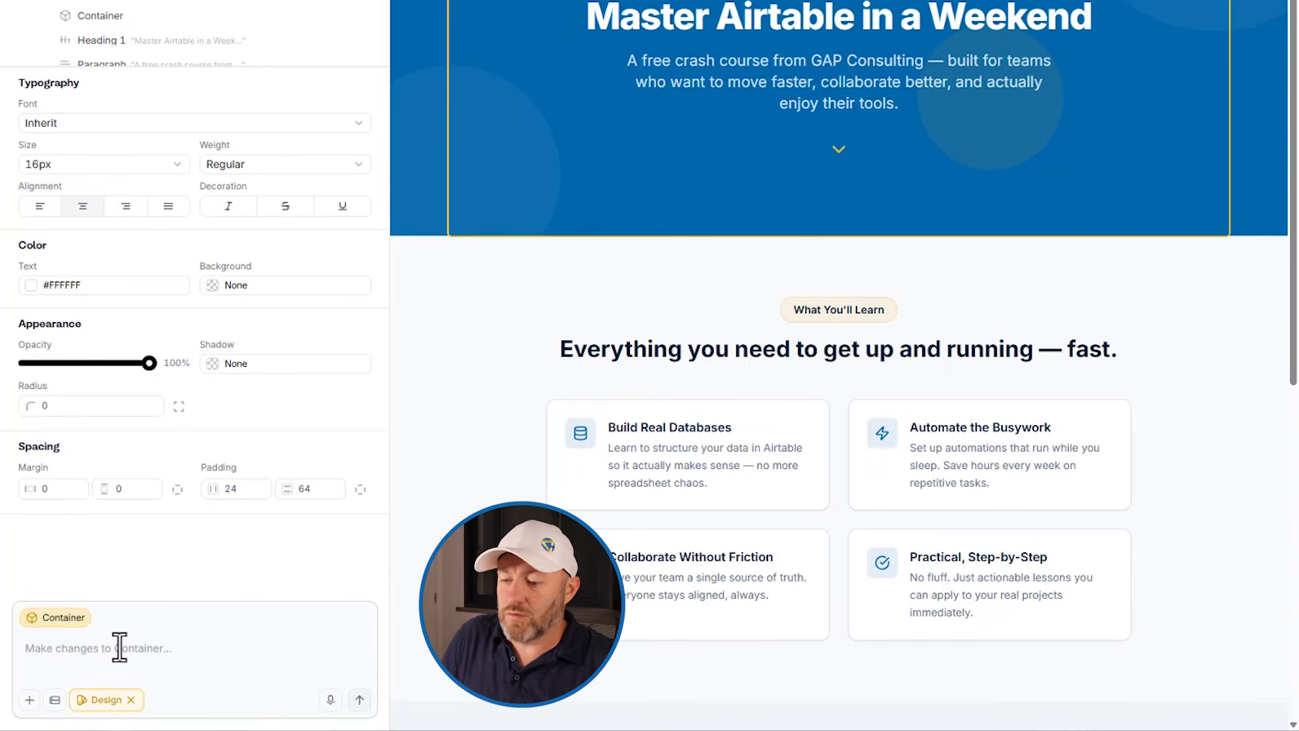
click(119, 647)
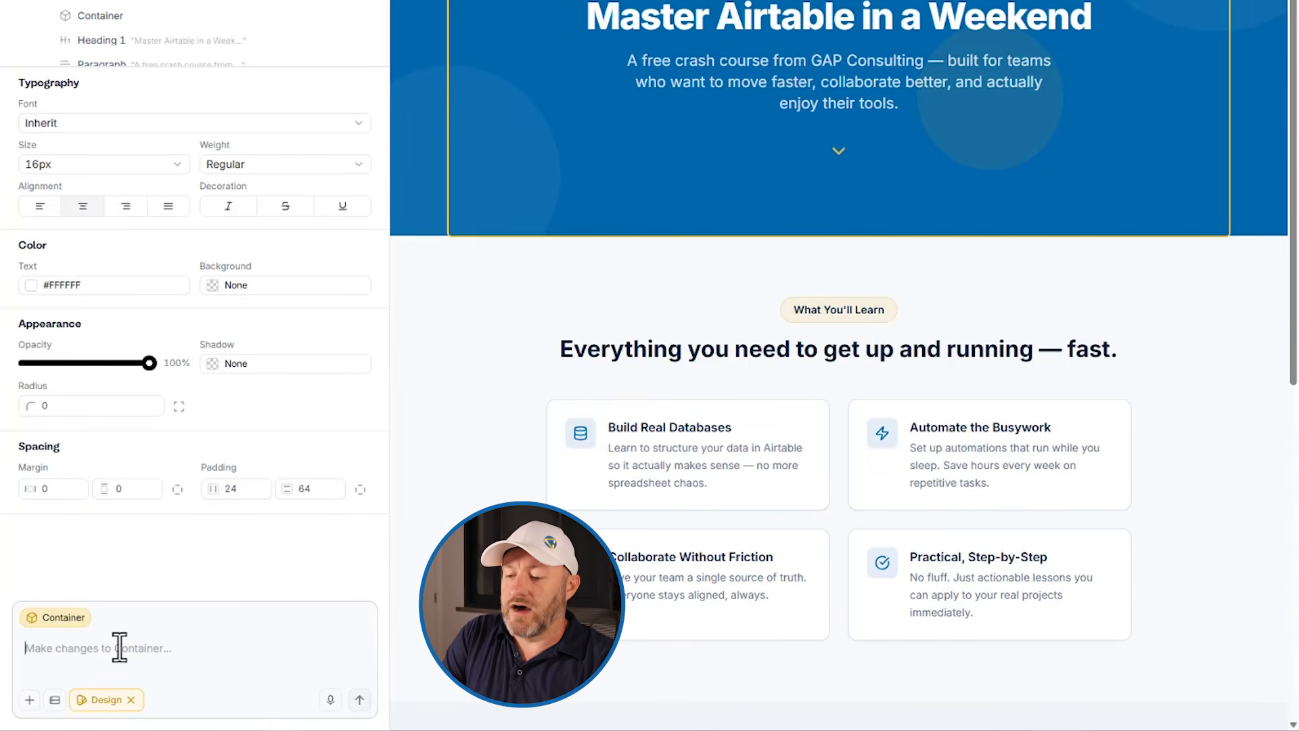
text(this logo gets w)
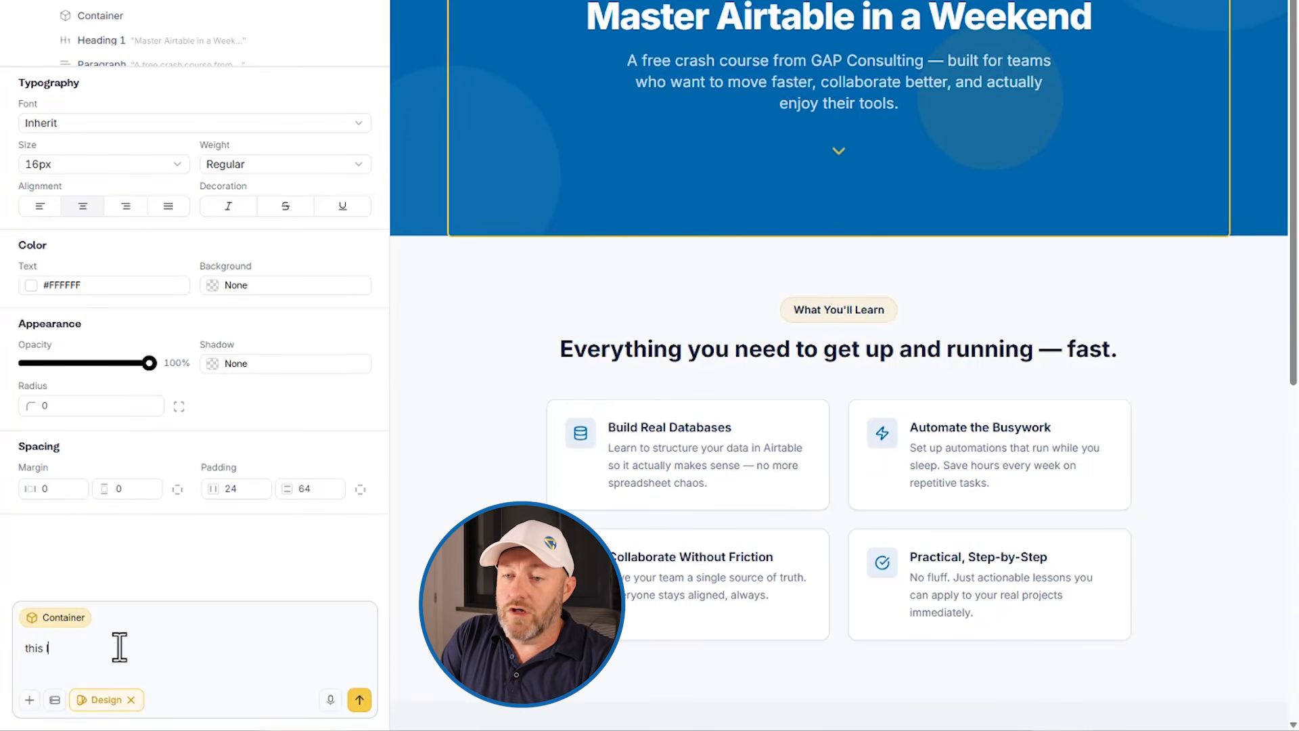
text(ashe)
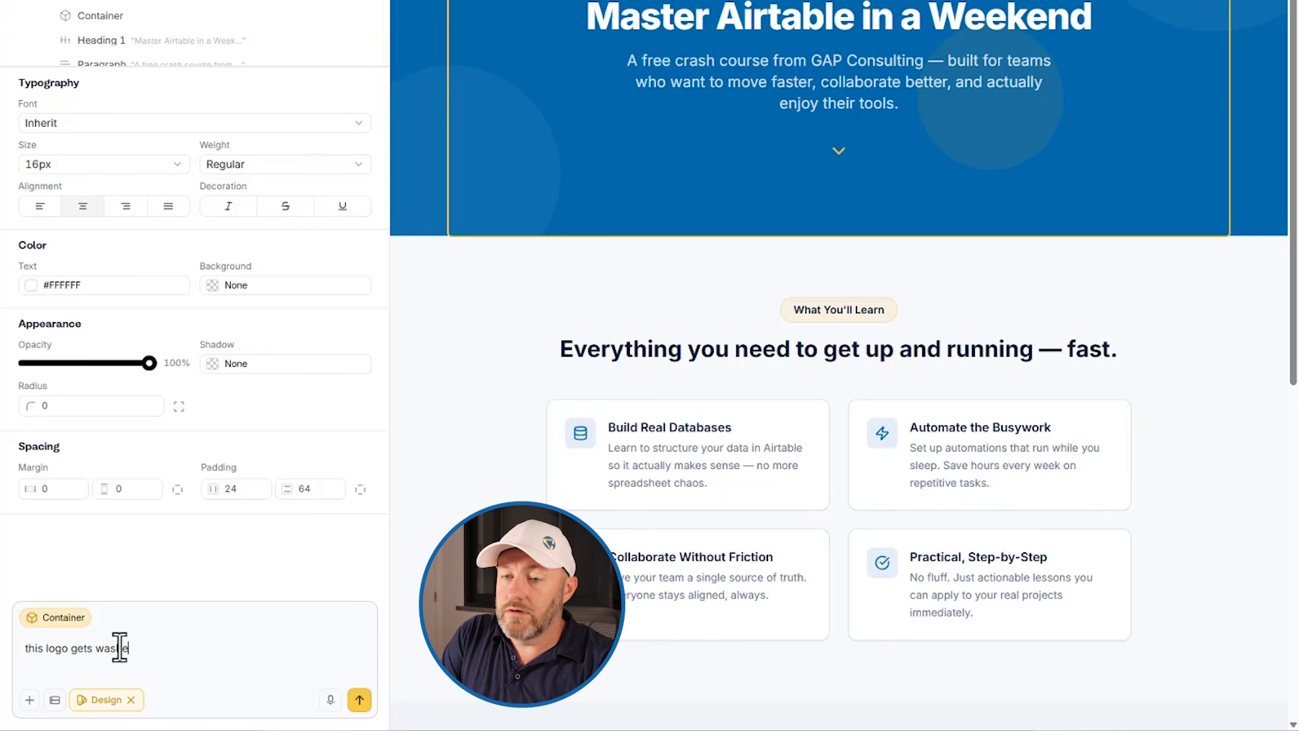
text(d out due to the f)
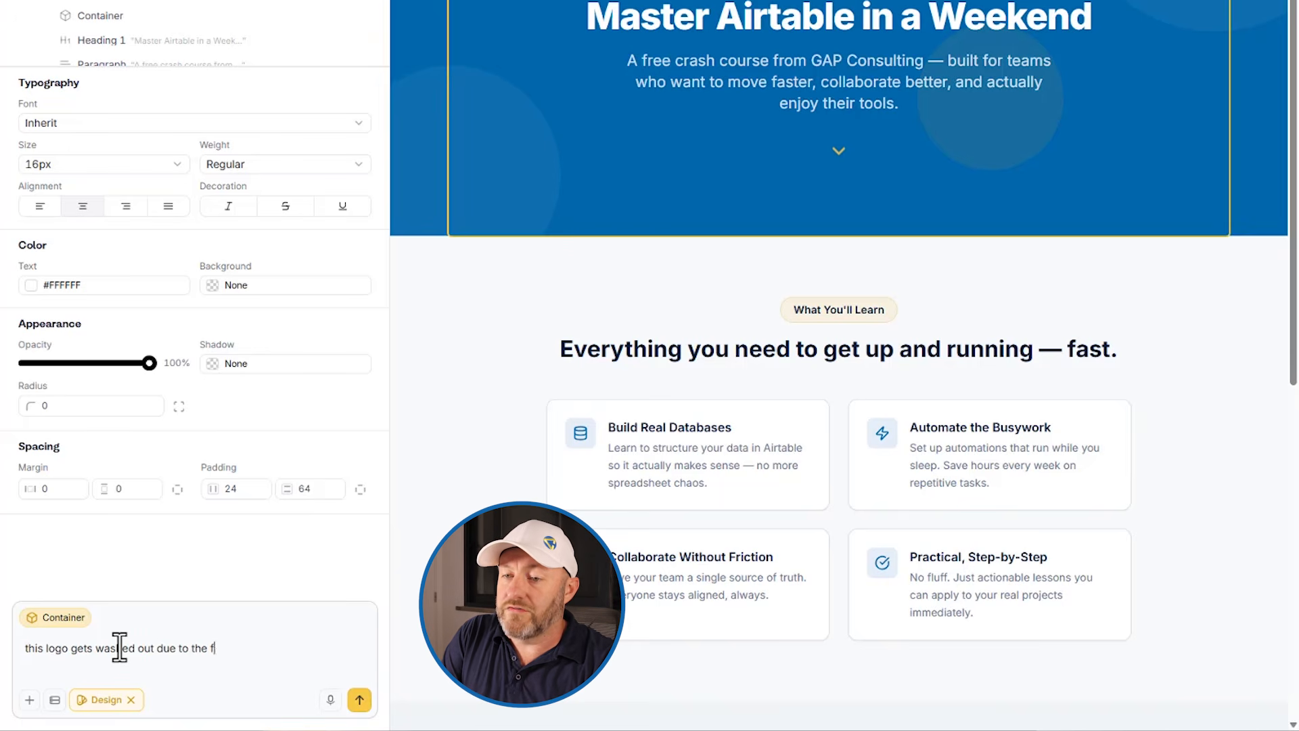
text(act that the background)
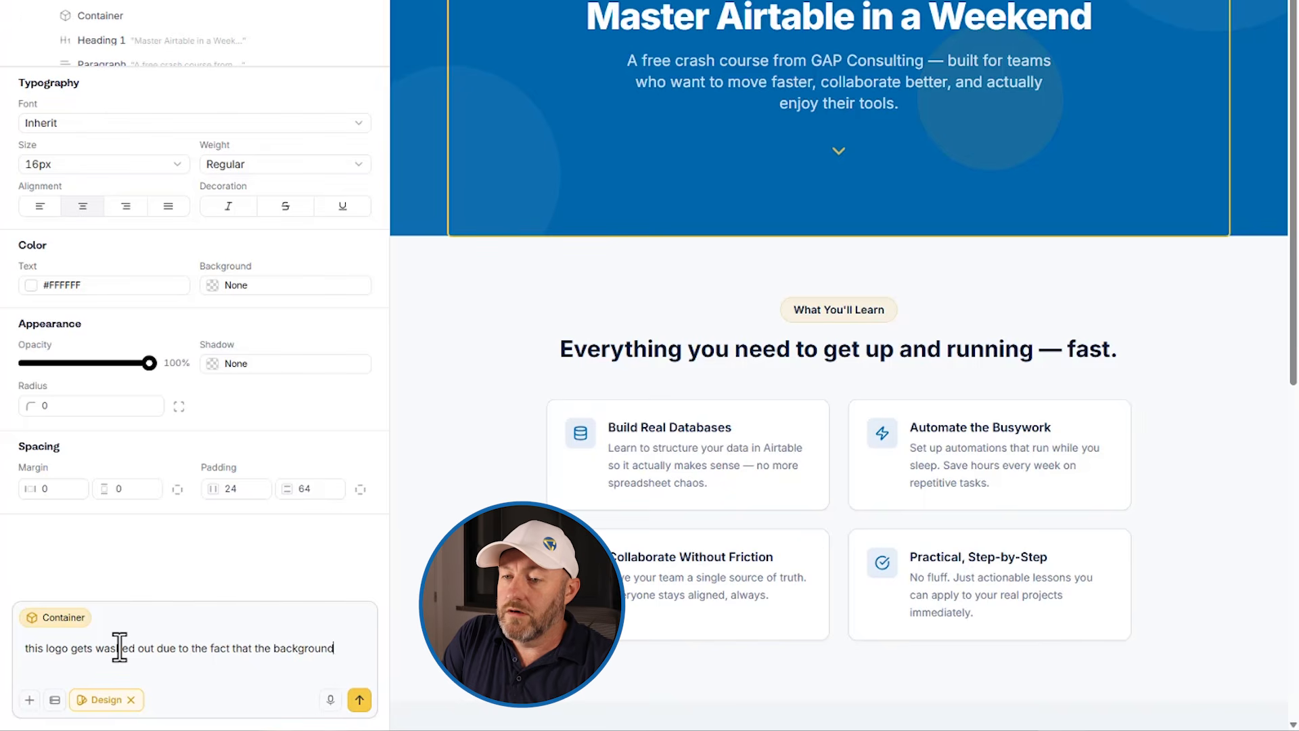
text( is the same color - can we s)
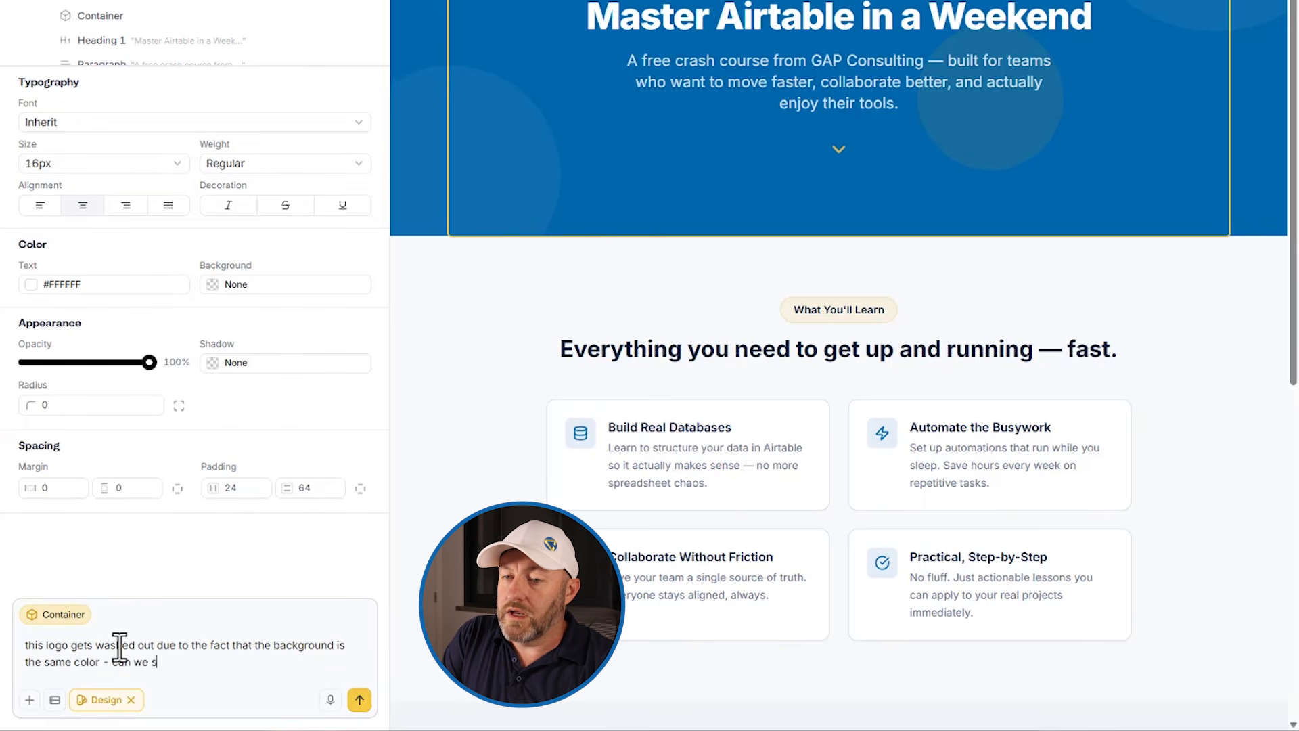
key(BackSpace)
text(work on this)
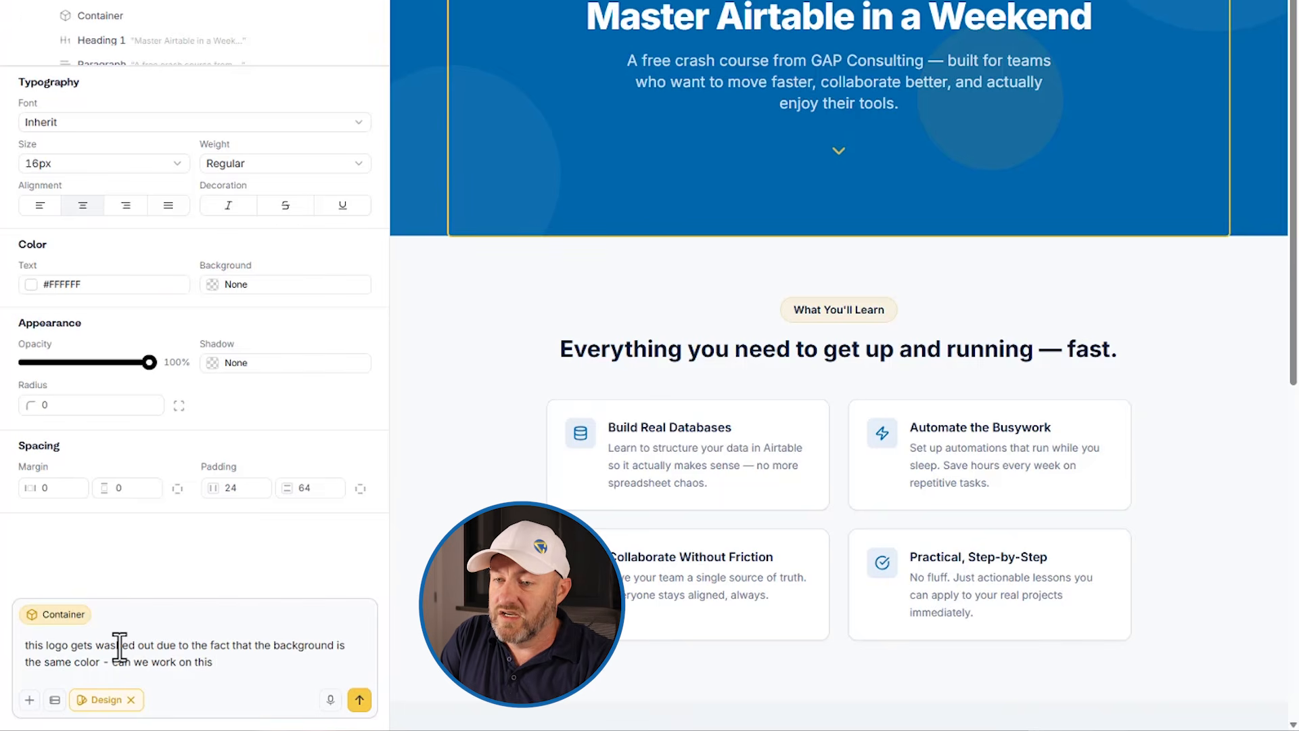
text( design to help the)
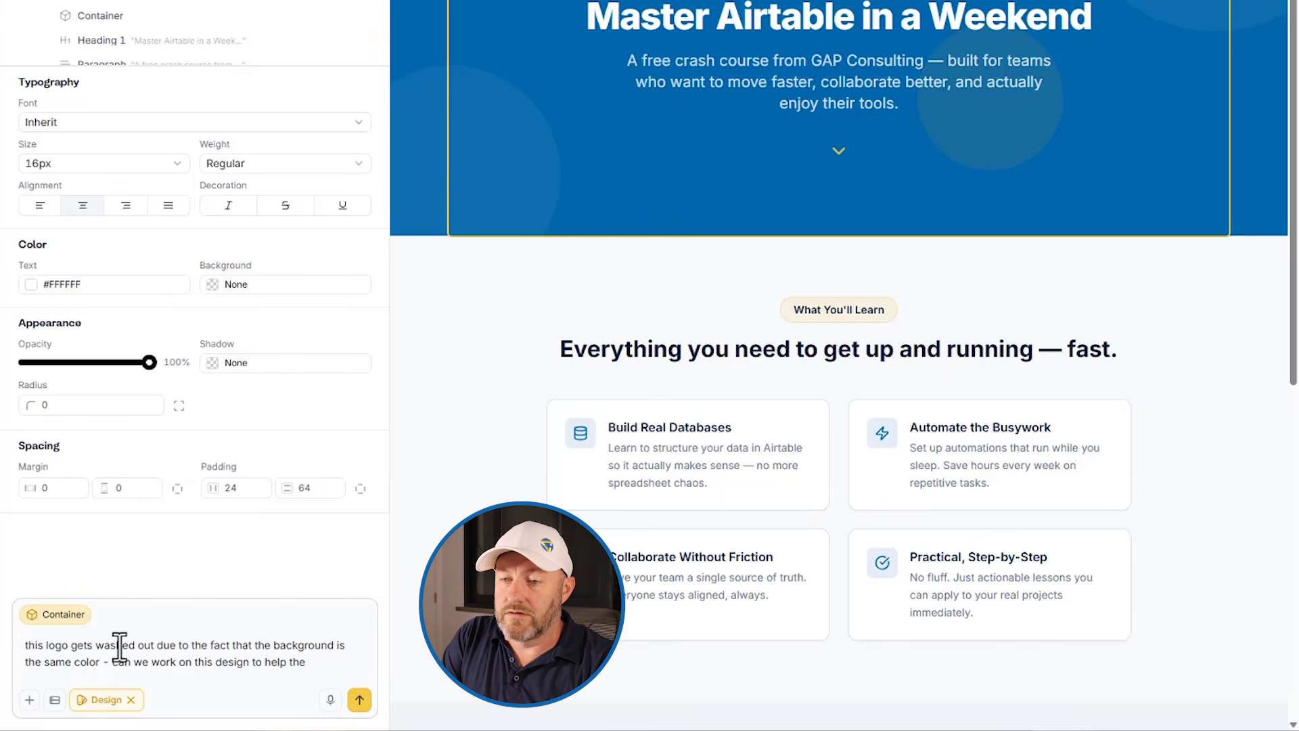
text( logo stand)
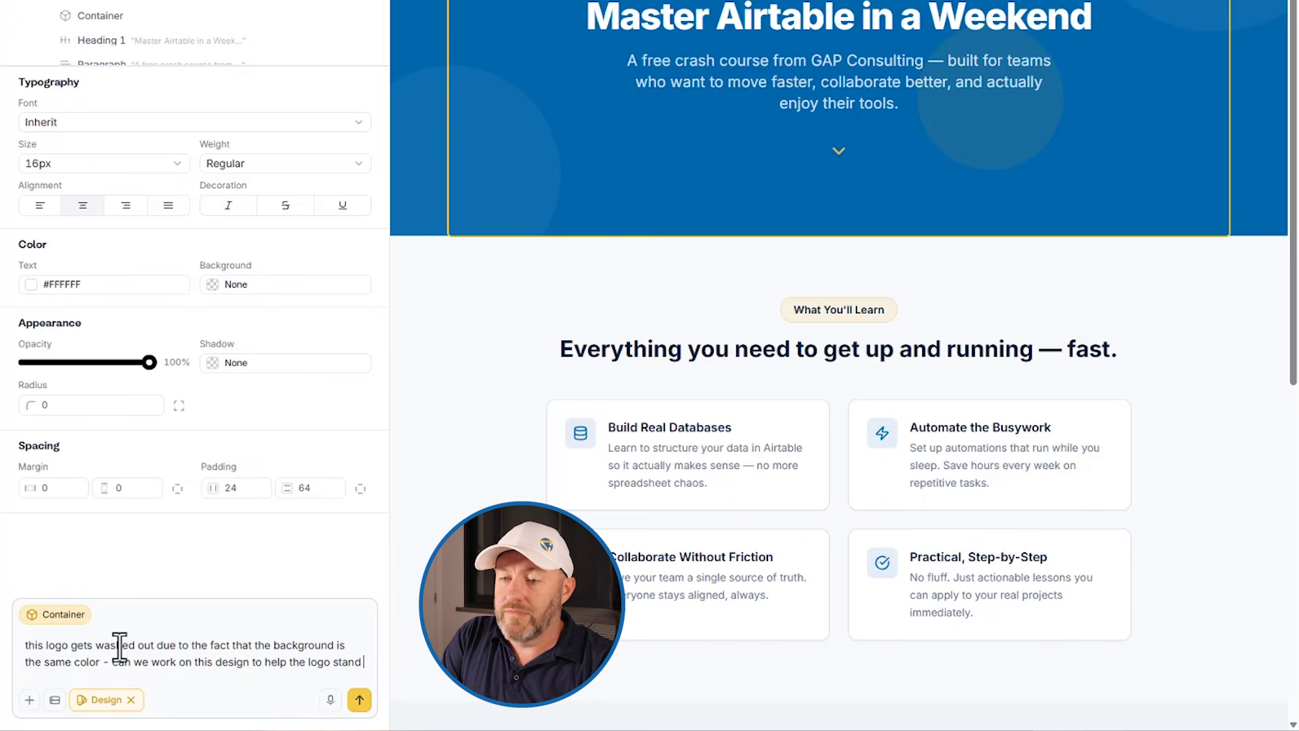
text( out.)
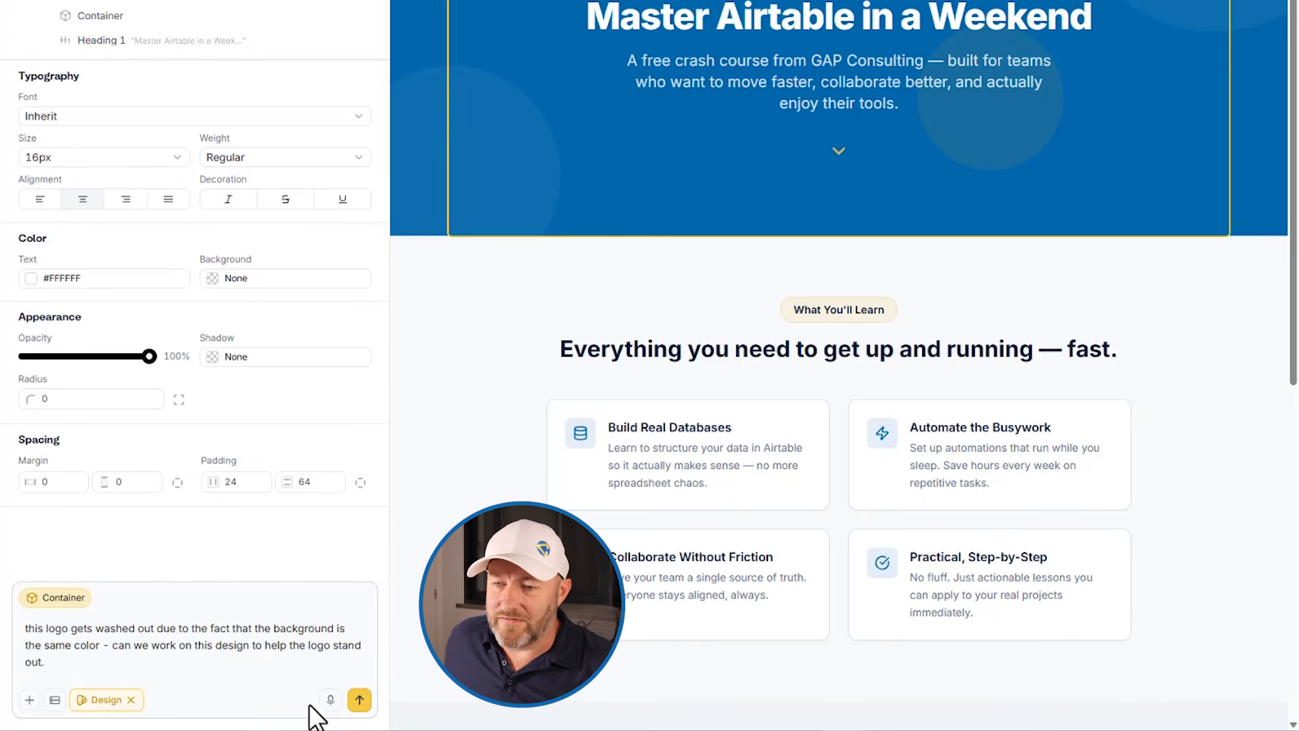
click(359, 700)
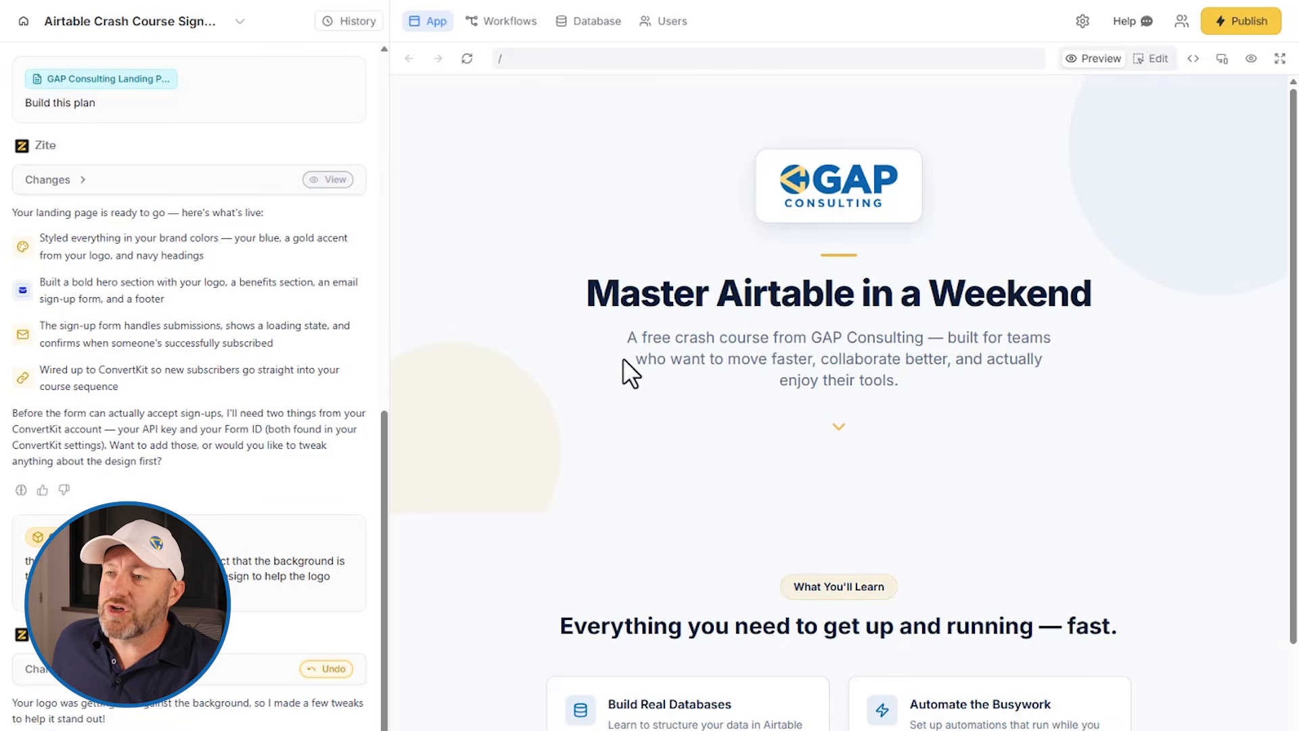
Step: Inspect the Subscribe workflow's trigger inputs and outputs and its ConvertKit webhook details
scroll(600, 473, down, 8)
scroll(556, 567, up, 8)
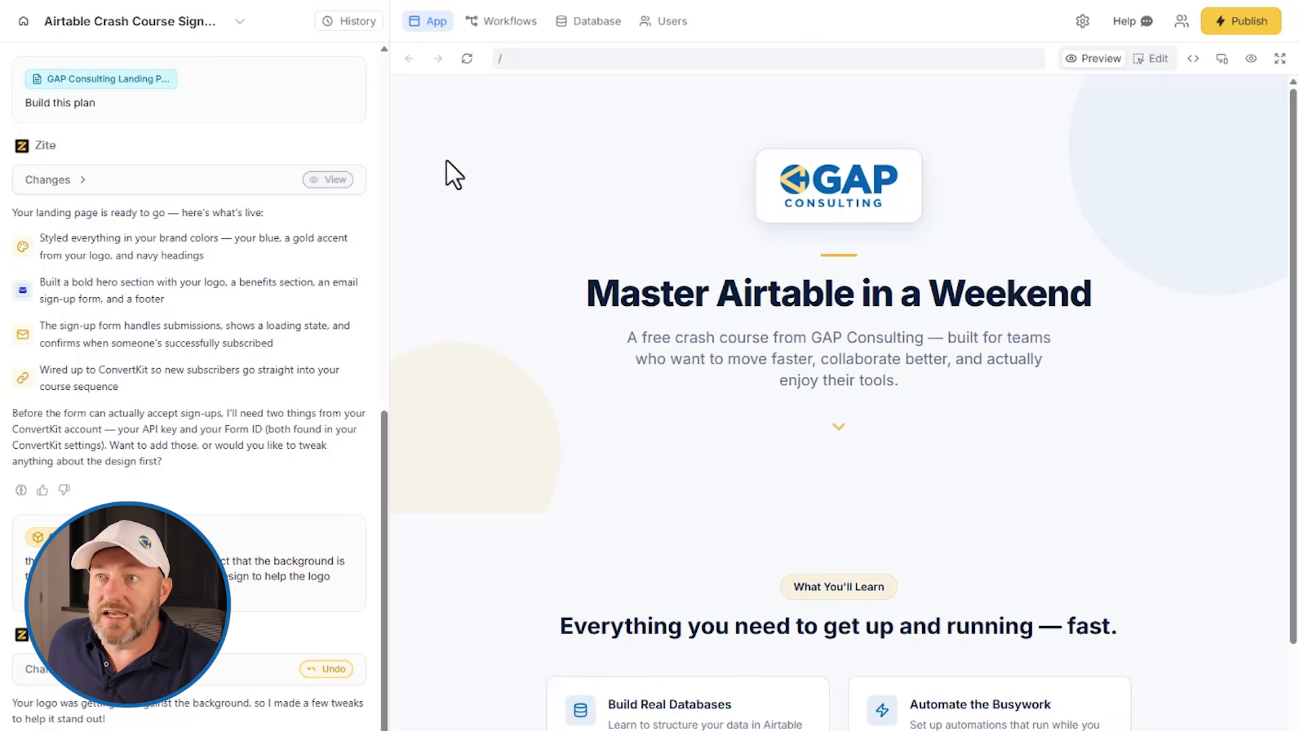
click(502, 27)
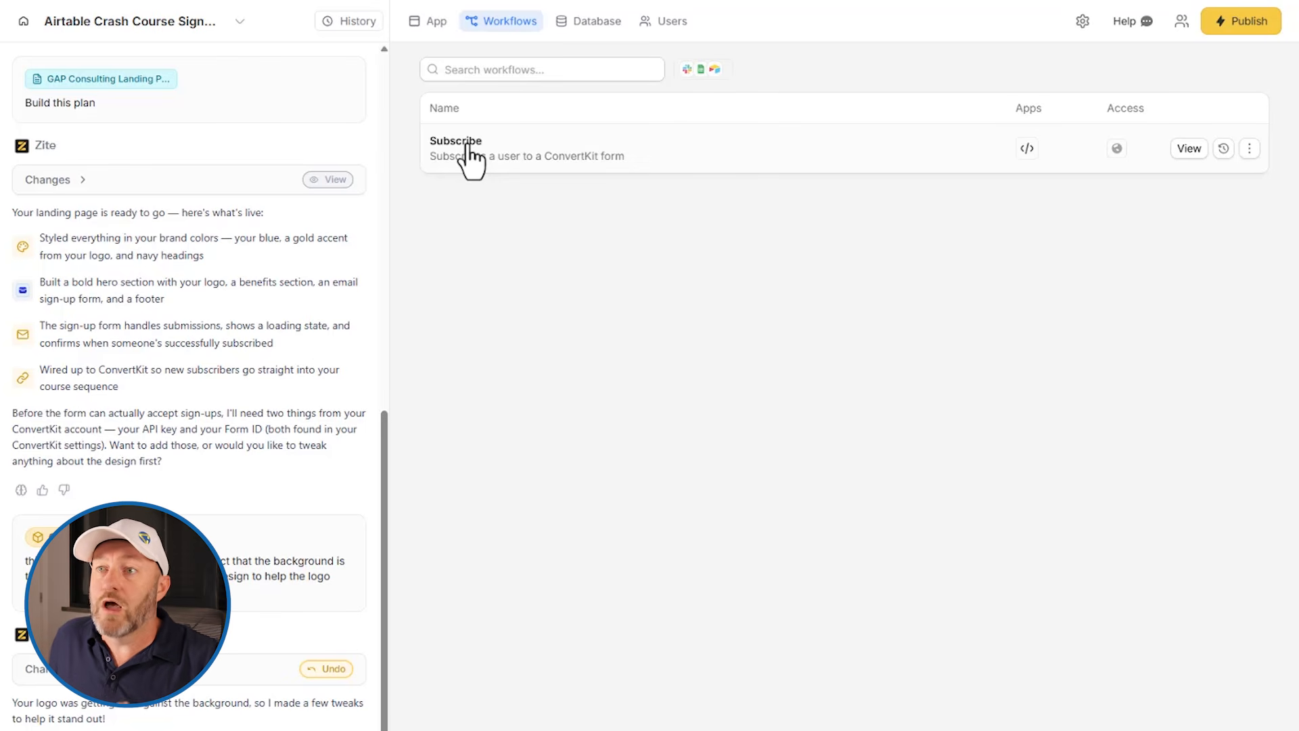
click(487, 150)
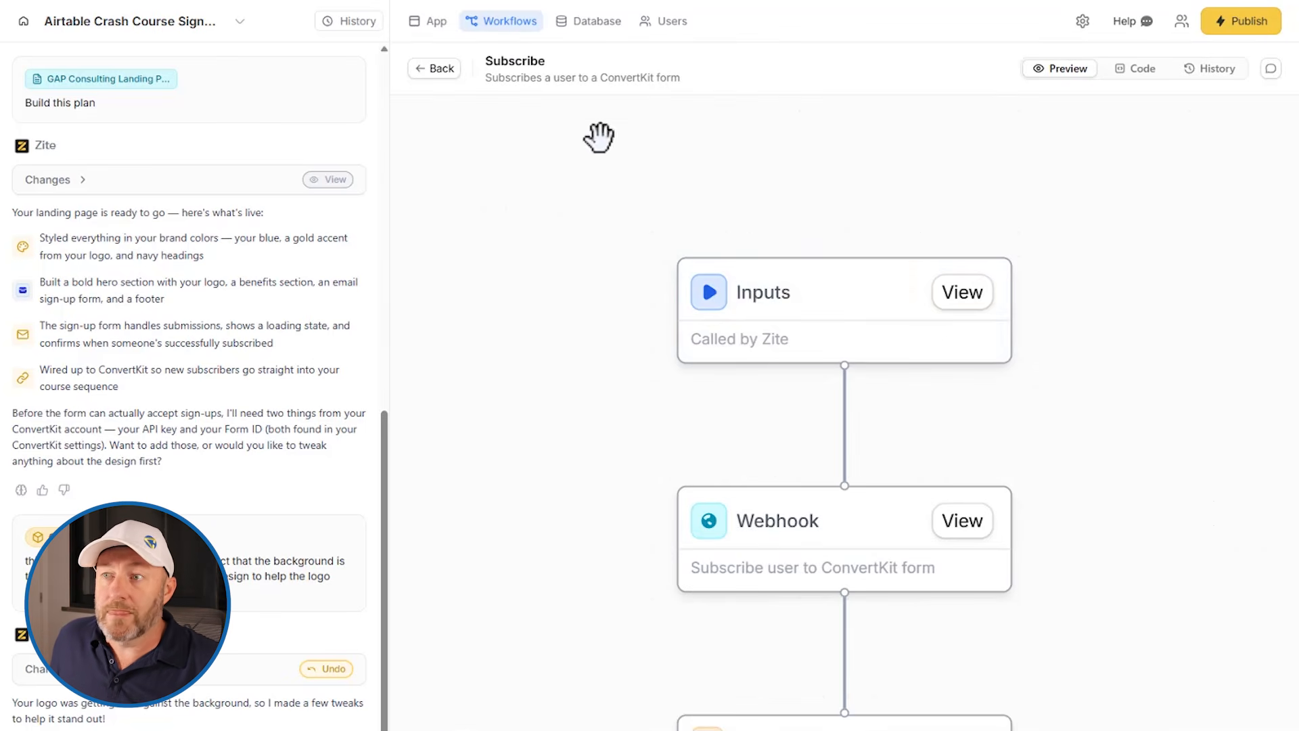
click(959, 298)
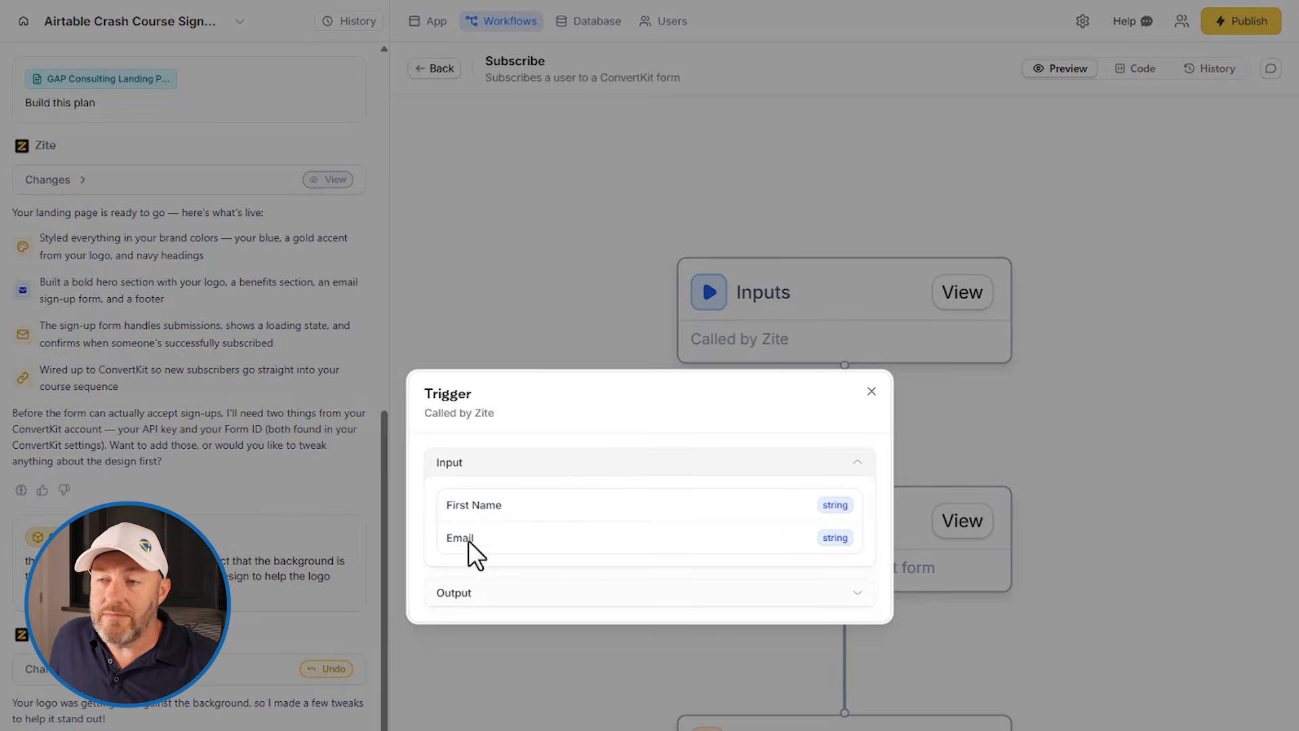
click(467, 594)
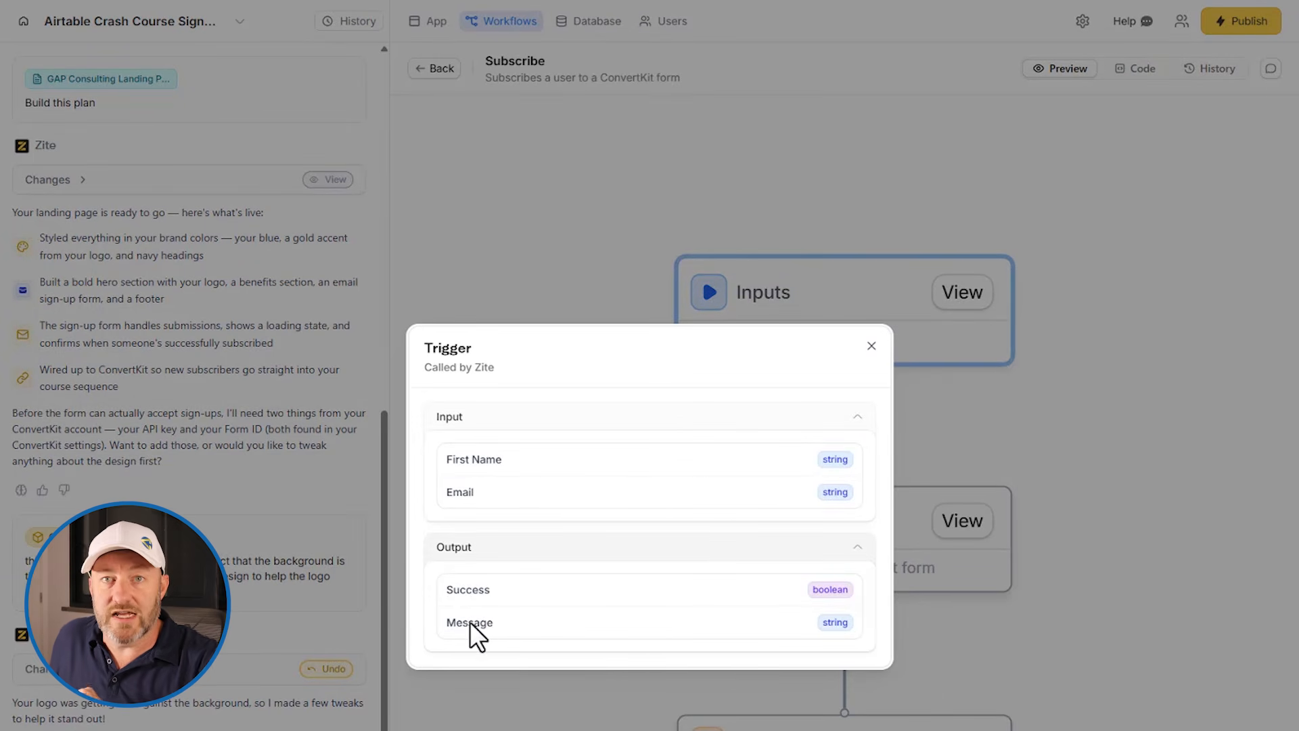
click(871, 346)
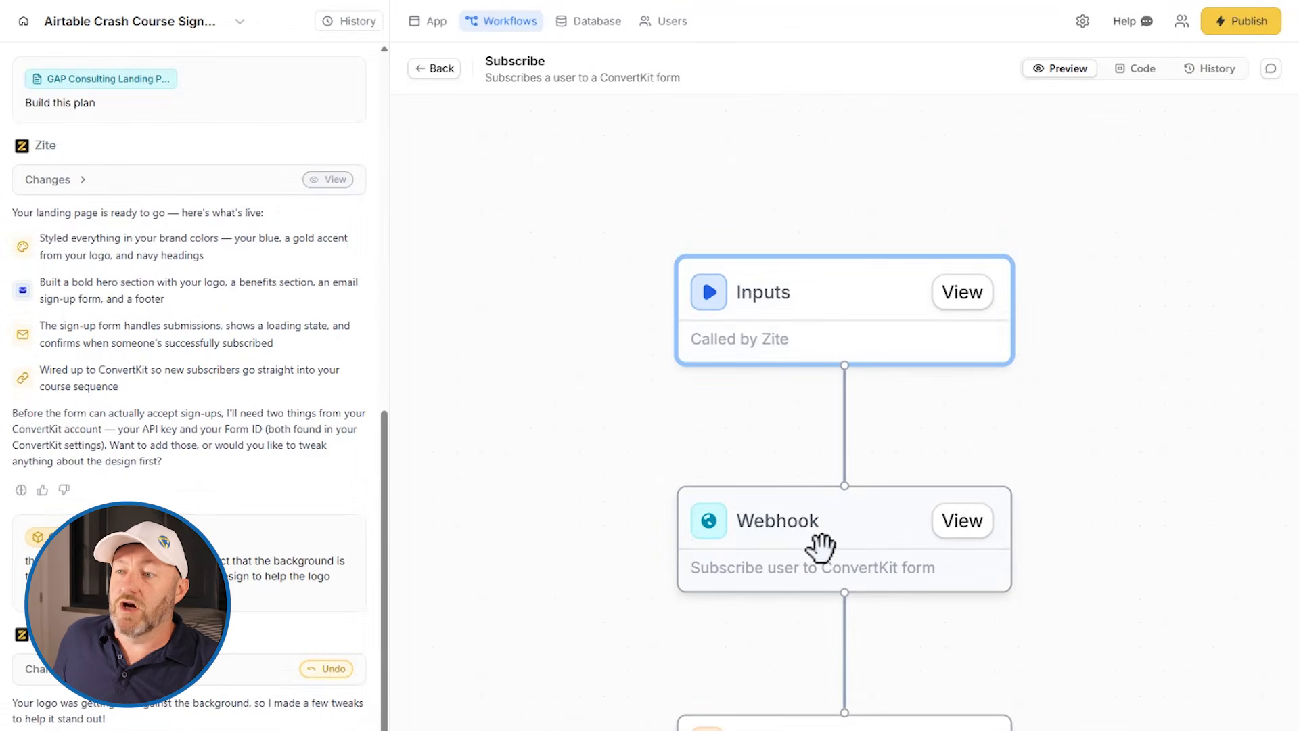
click(960, 539)
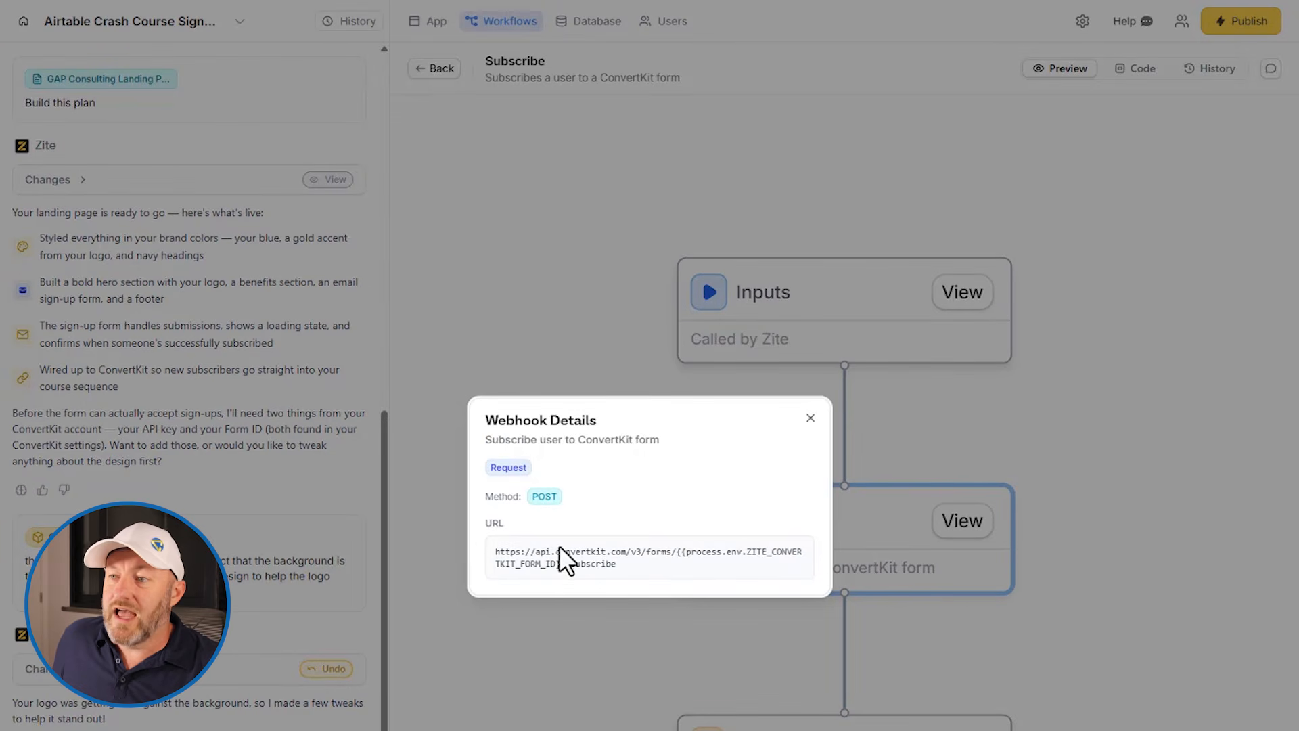
click(810, 418)
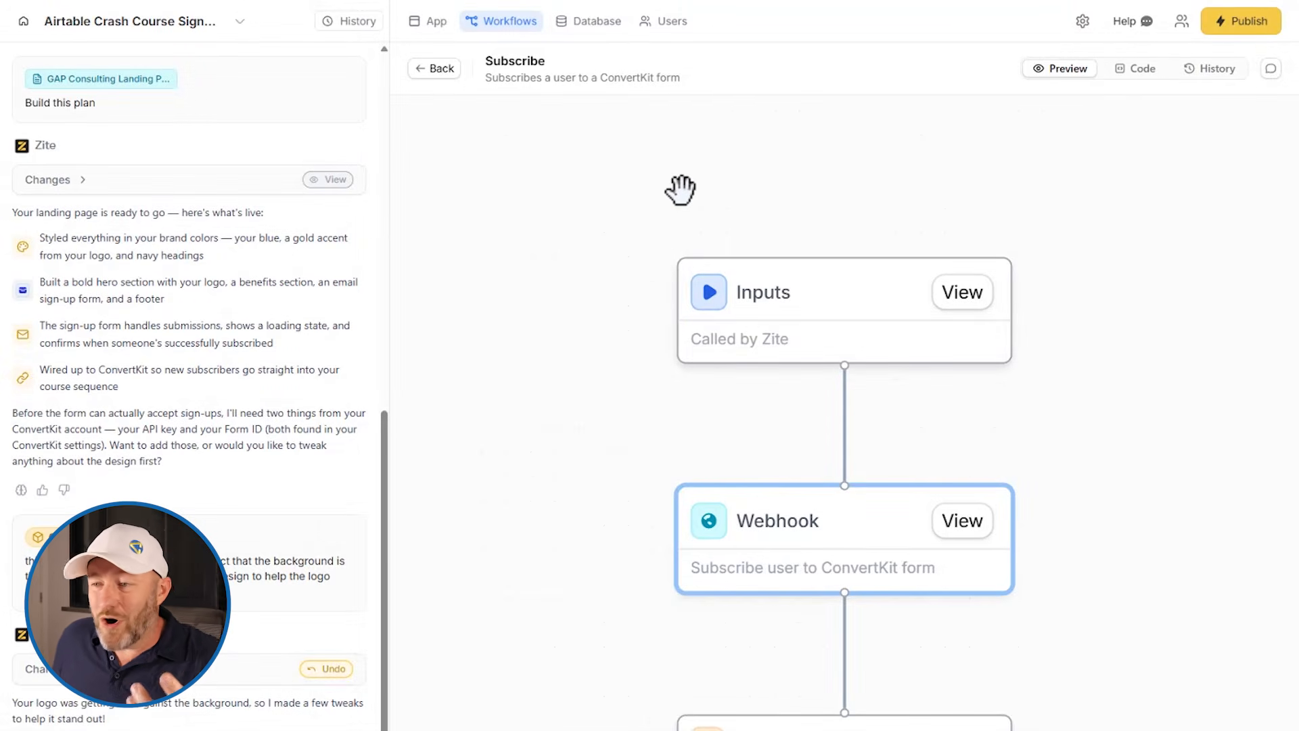
click(756, 560)
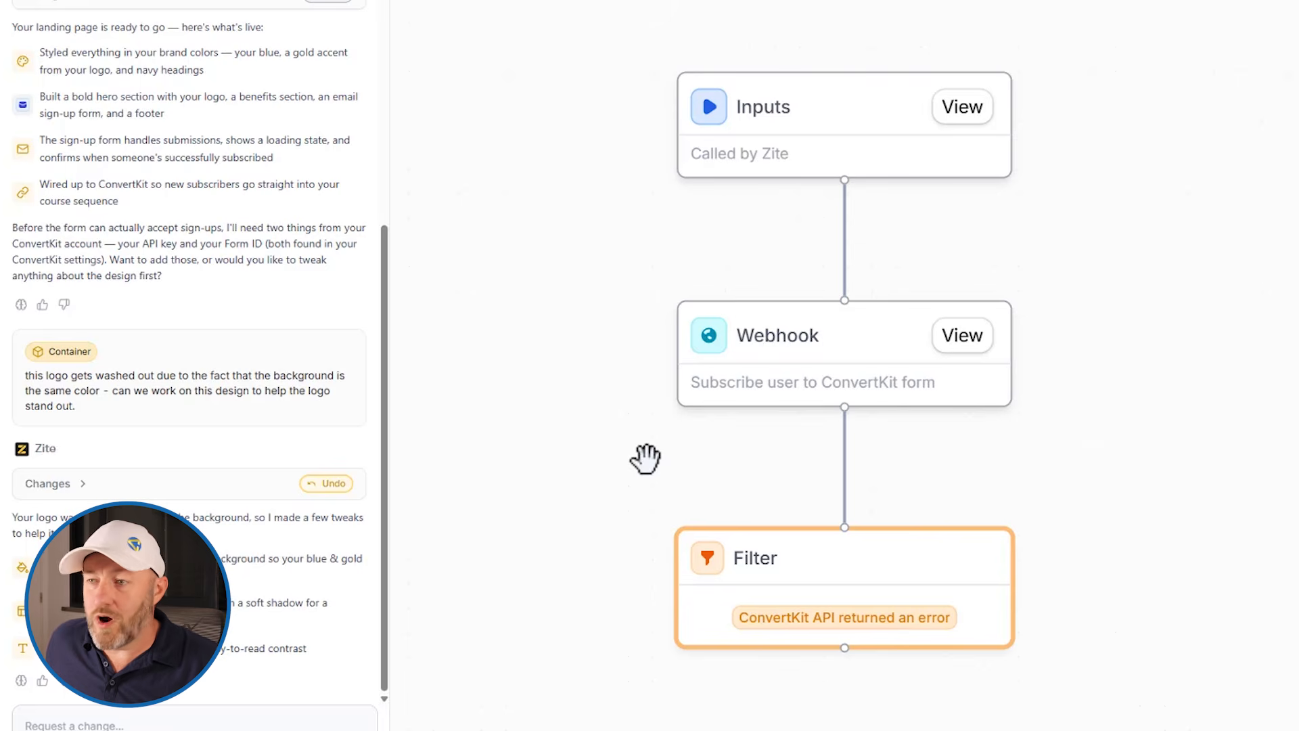
Step: Review the custom theme's primary and secondary color settings in design mode, then leave design mode
click(838, 1)
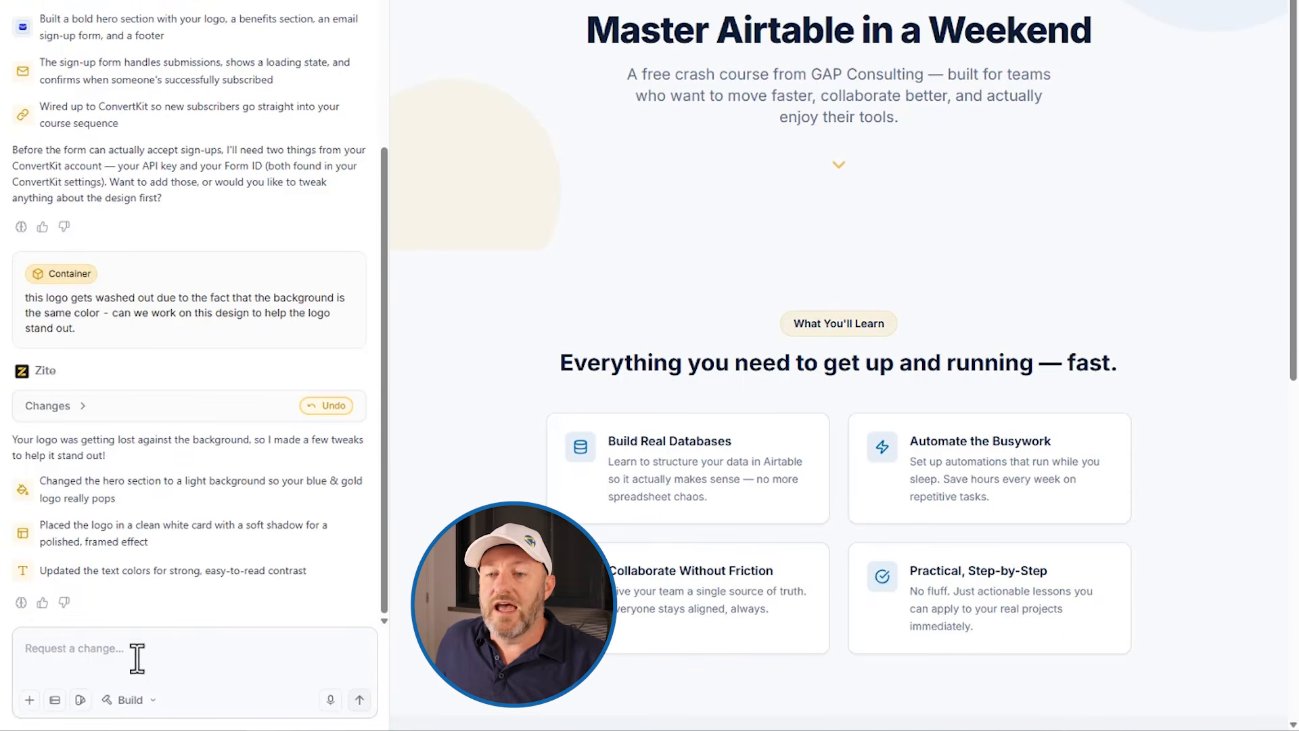
click(81, 699)
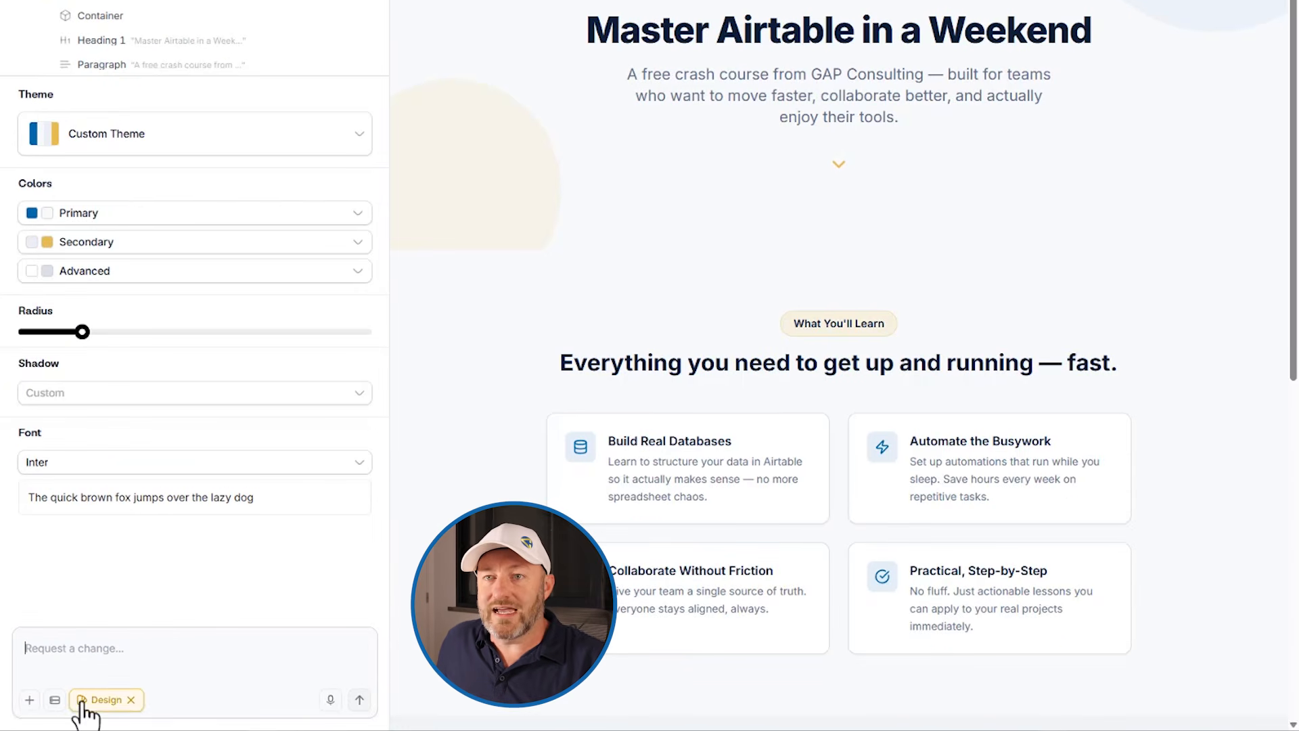
click(139, 137)
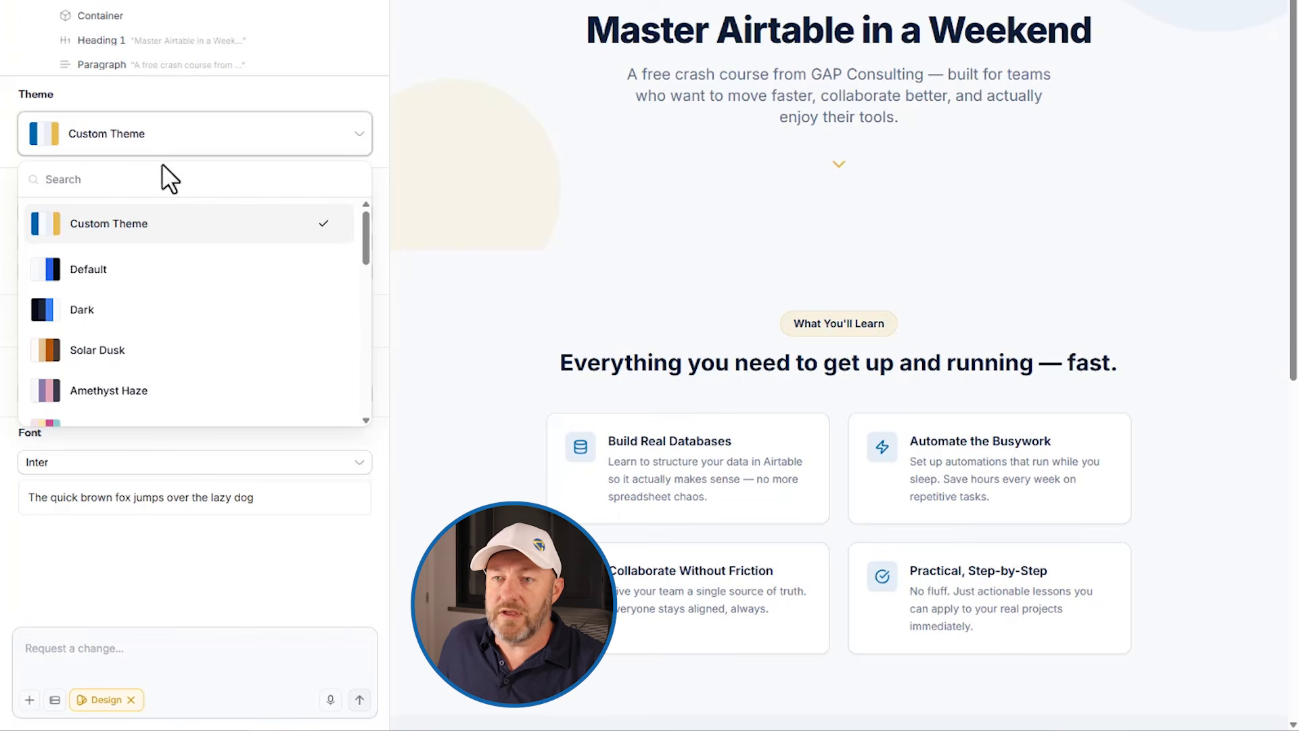
click(156, 139)
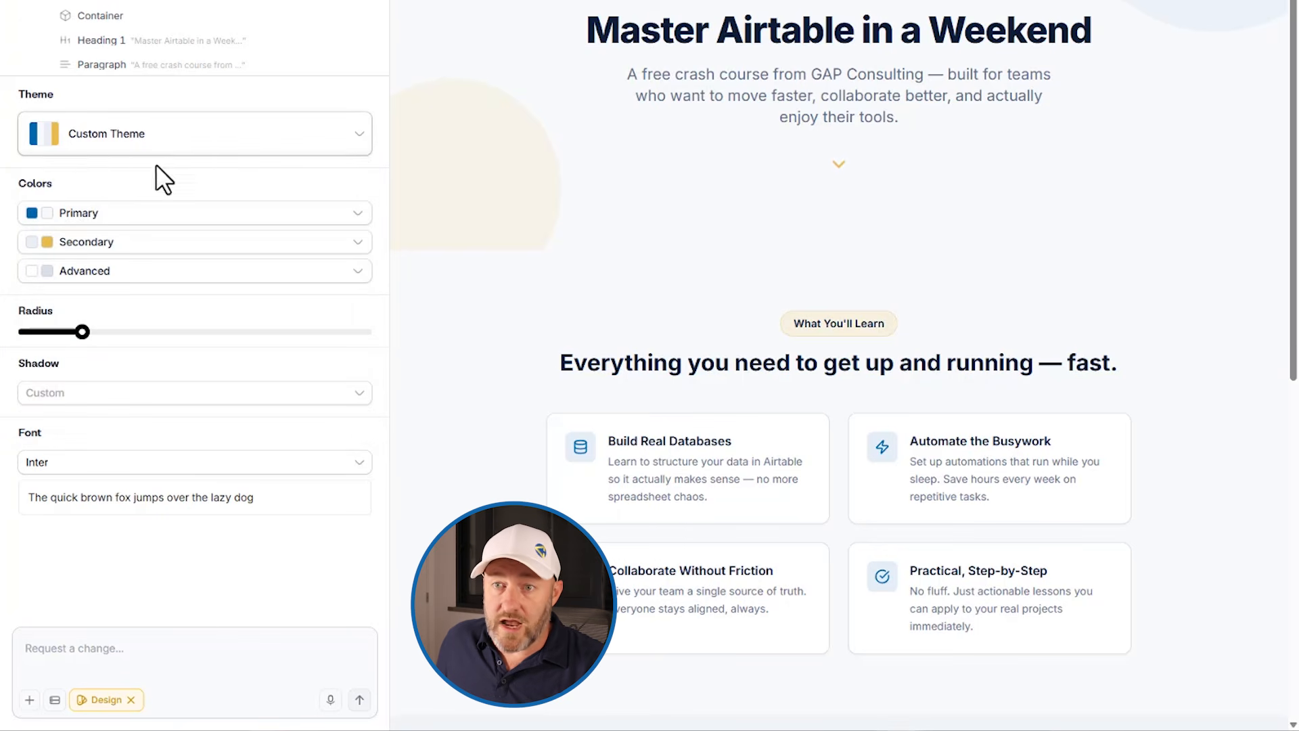
click(112, 220)
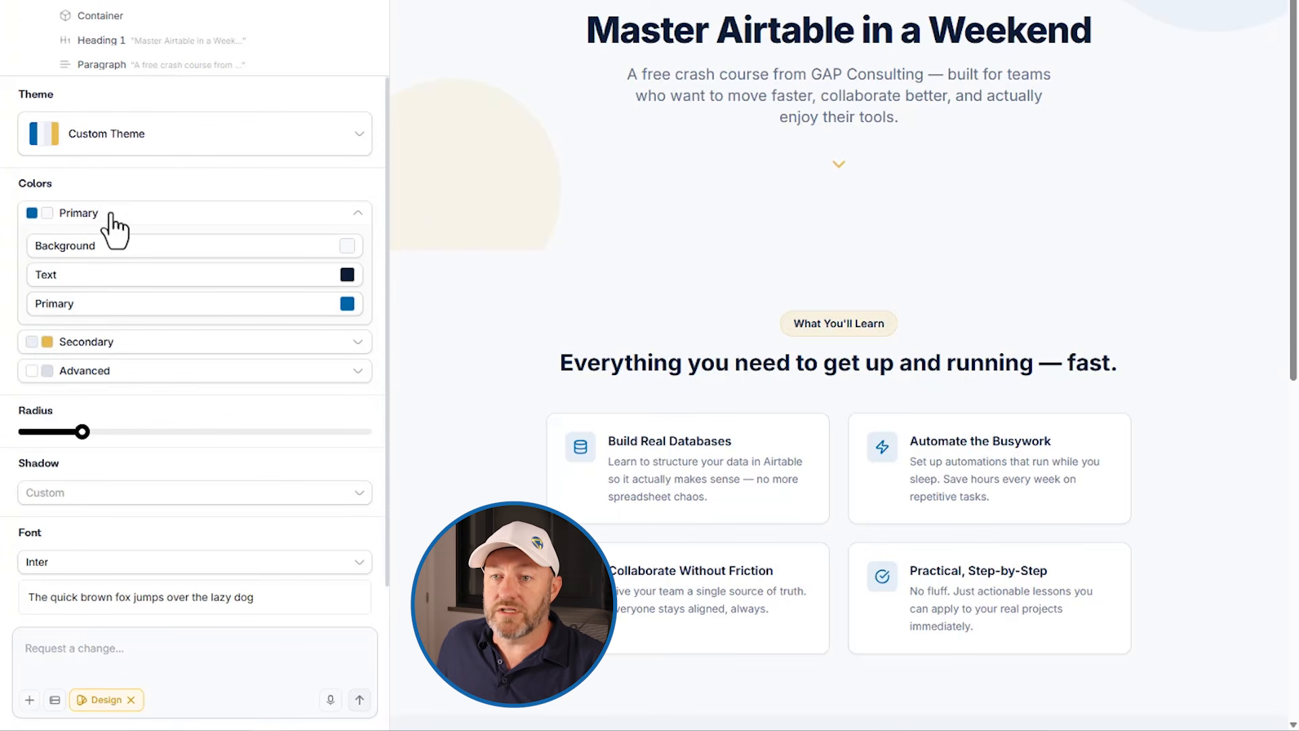
click(113, 341)
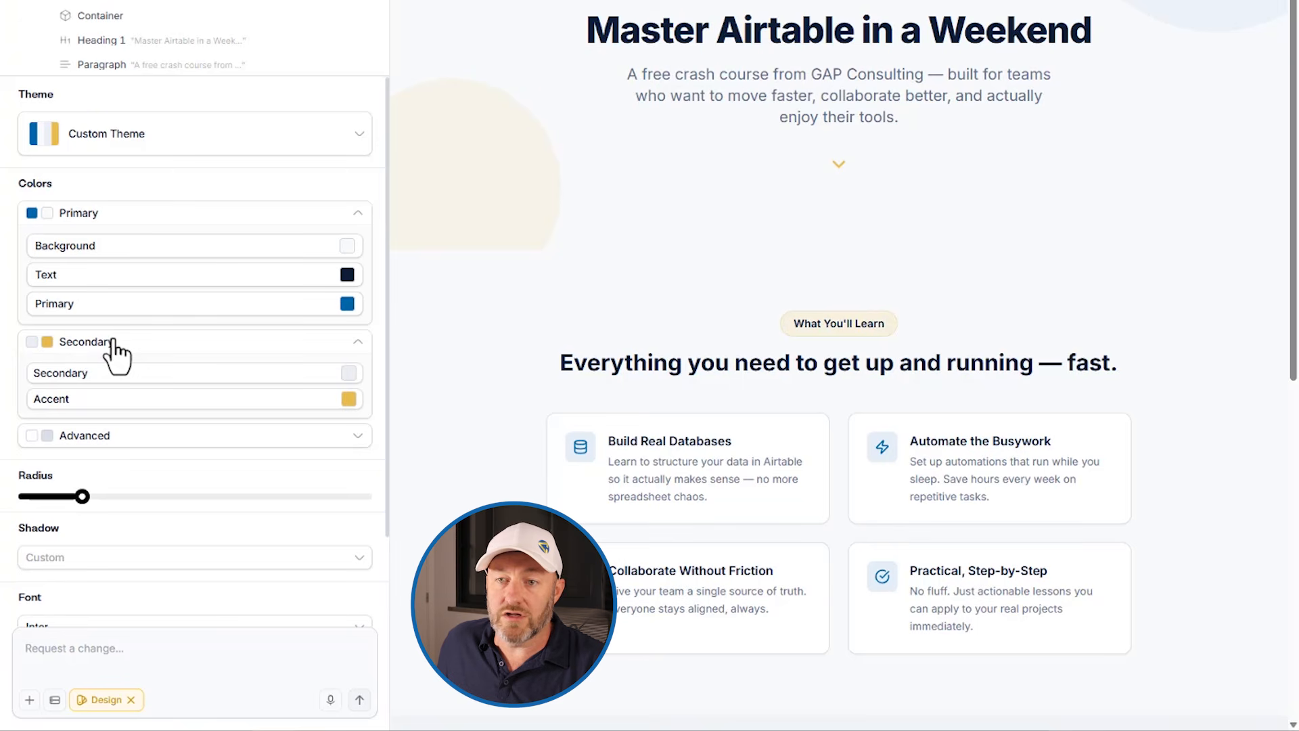
scroll(135, 317, down, 2)
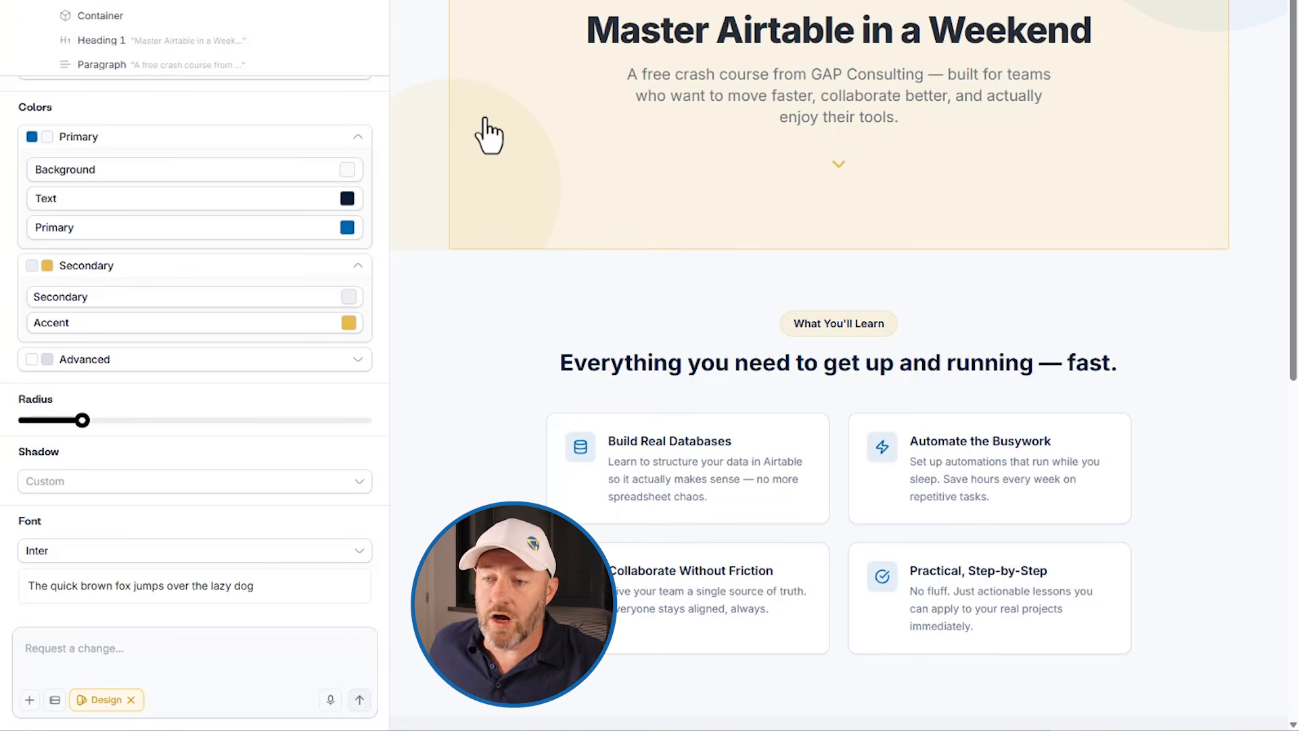
click(131, 699)
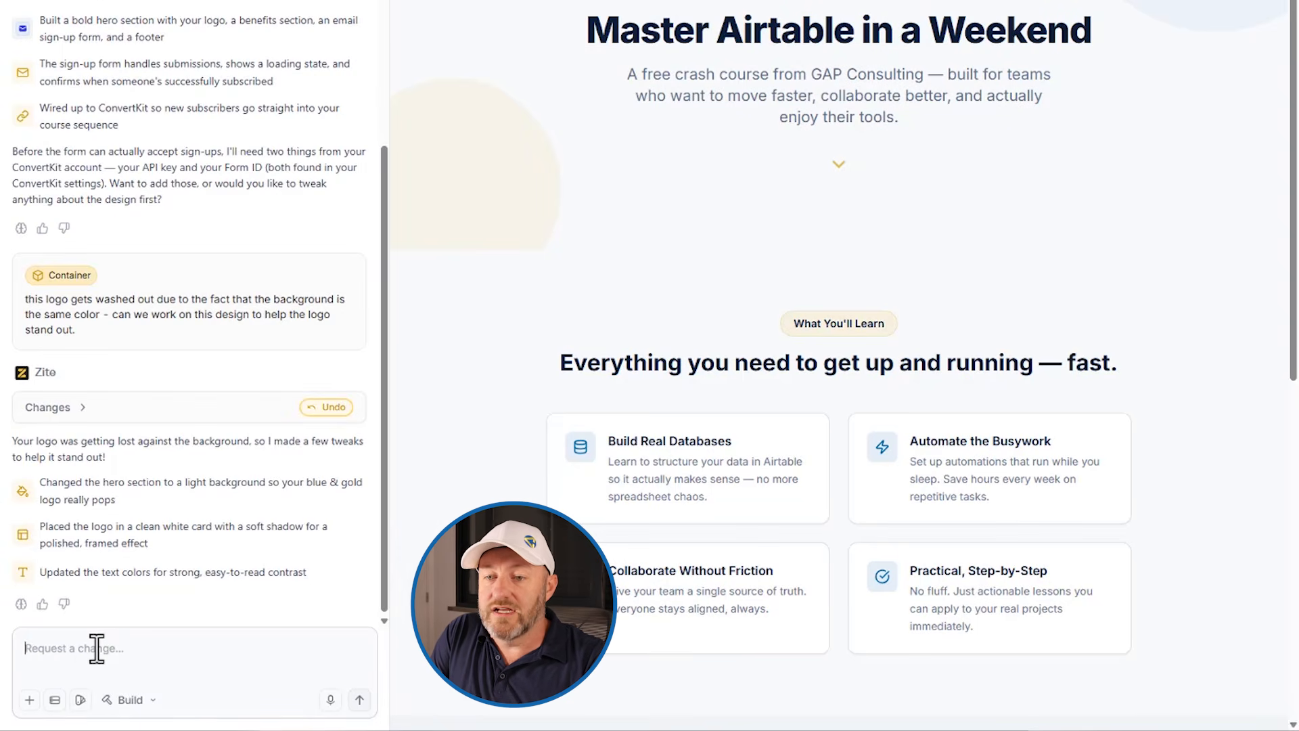
Step: Ask the AI in Chat mode "how can I set up analytics to track traffic?"
text(how can I set up analytics fo tar)
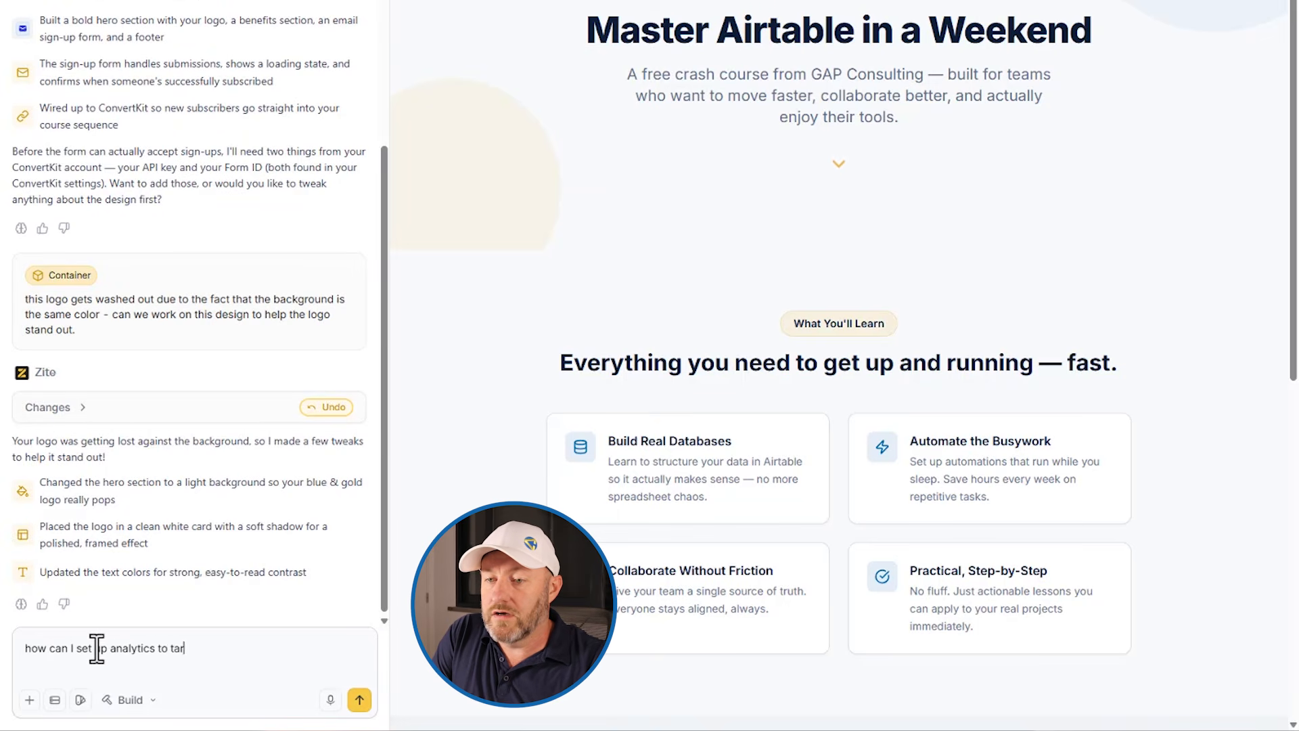
key(BackSpace)
key(BackSpace)
text(rack traffic?)
click(128, 700)
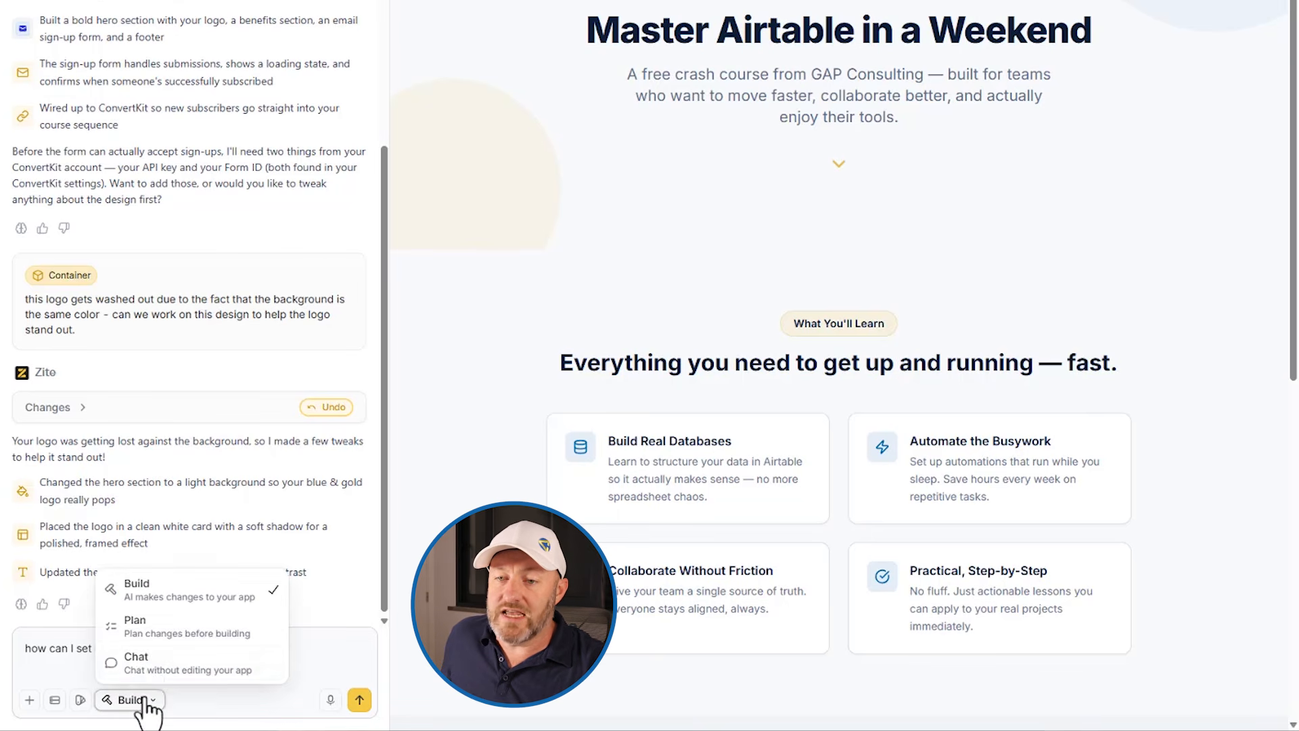
click(147, 639)
click(142, 700)
click(136, 661)
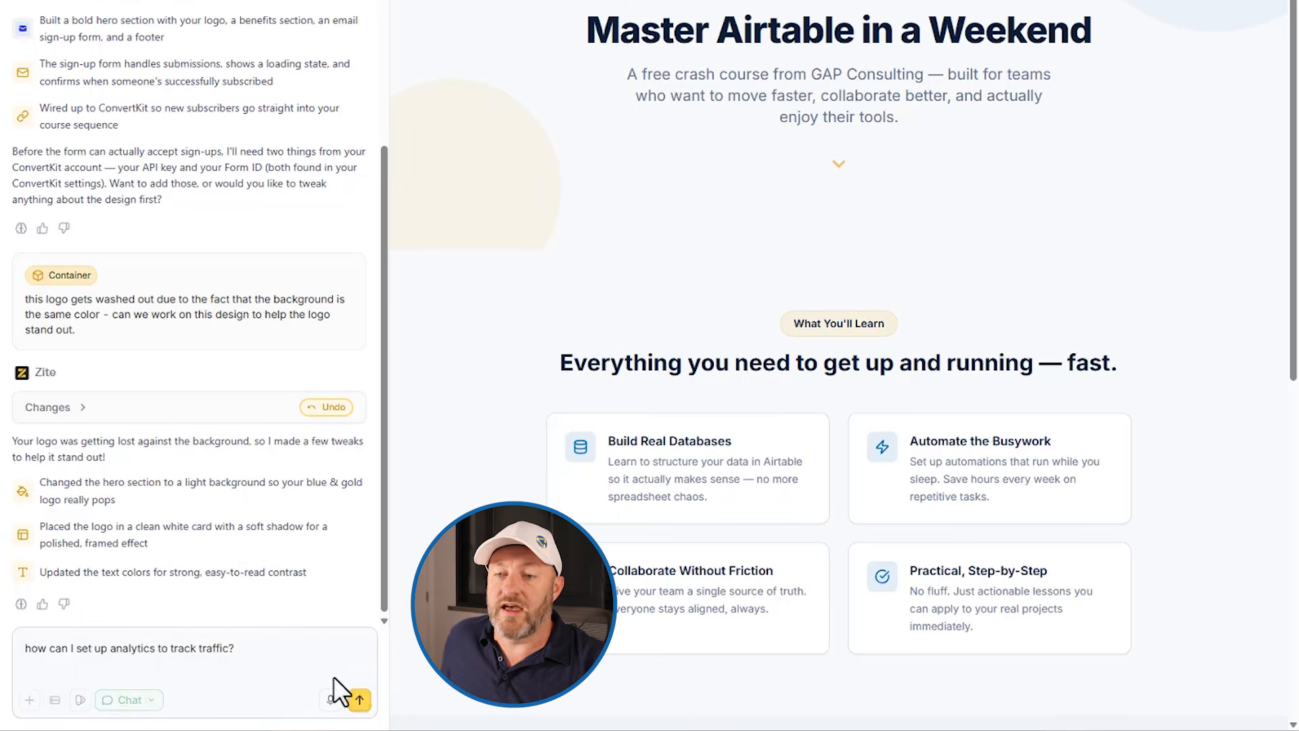
click(357, 700)
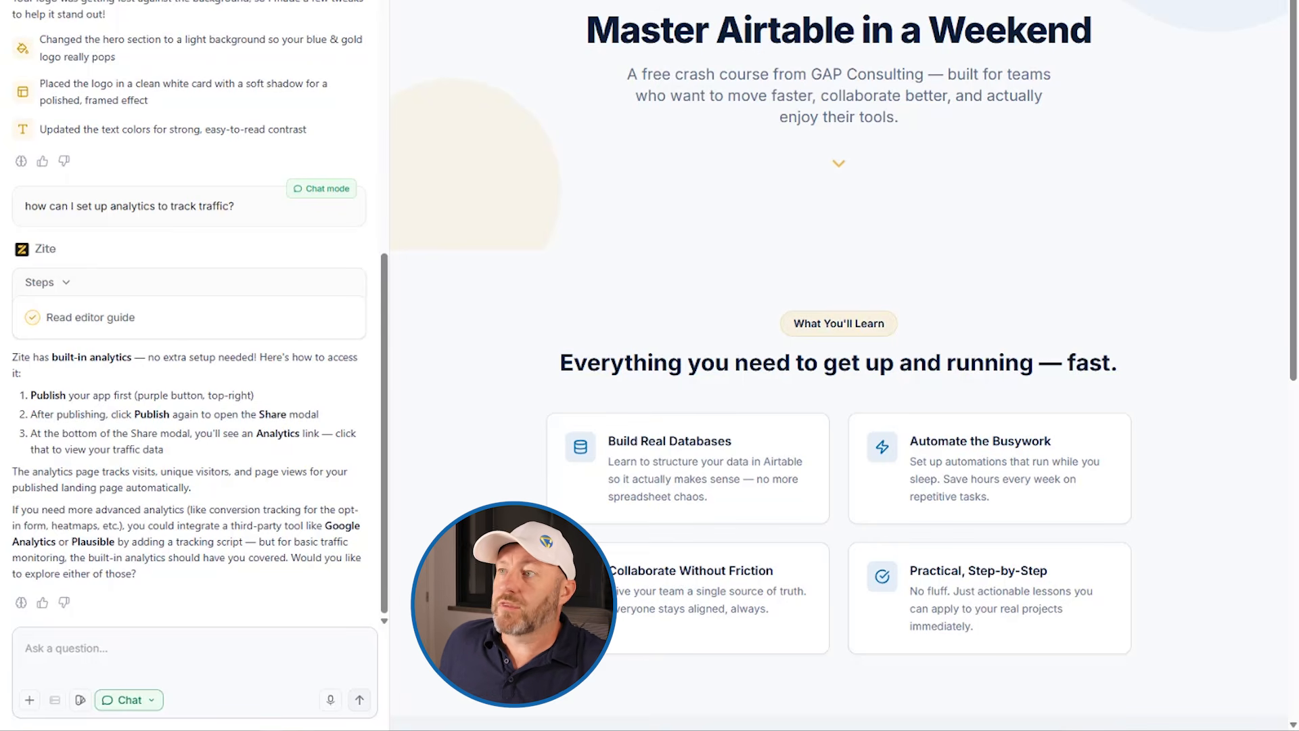
Step: Publish the app and open its Analytics page from the sharing options
click(1246, 21)
click(1133, 168)
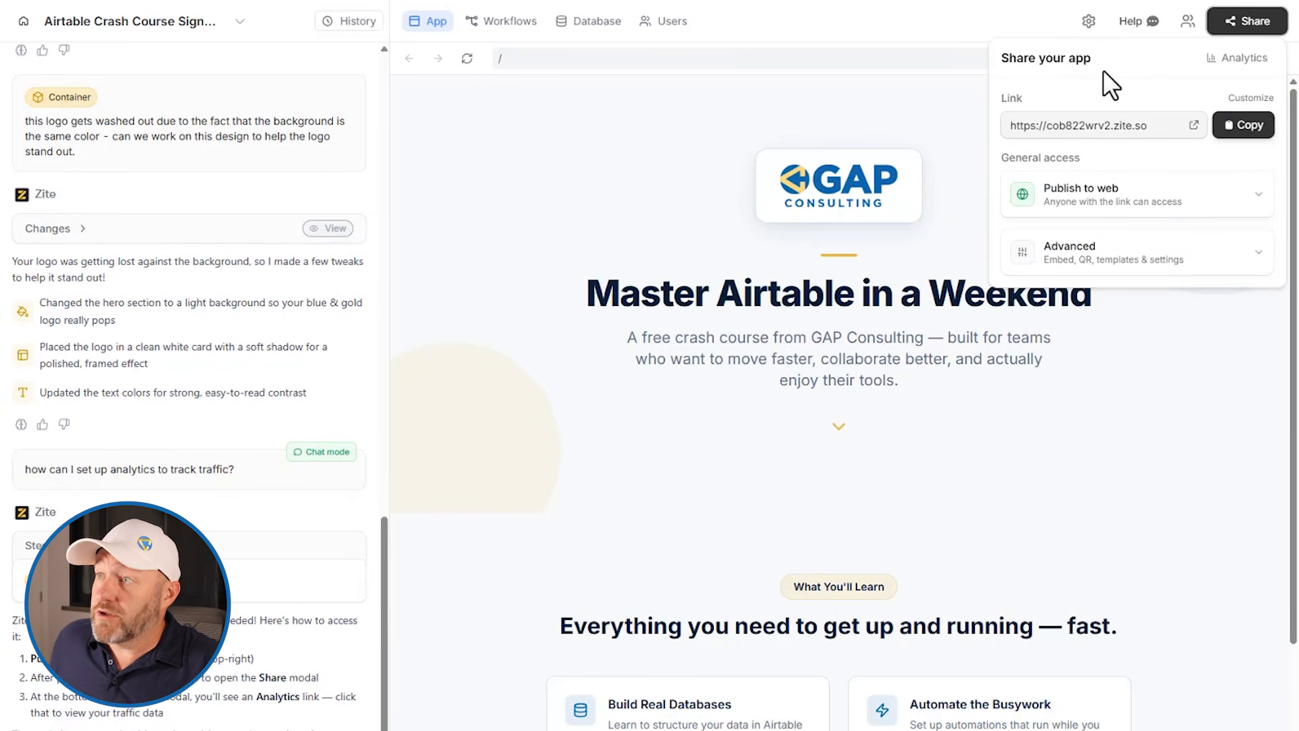
click(1241, 60)
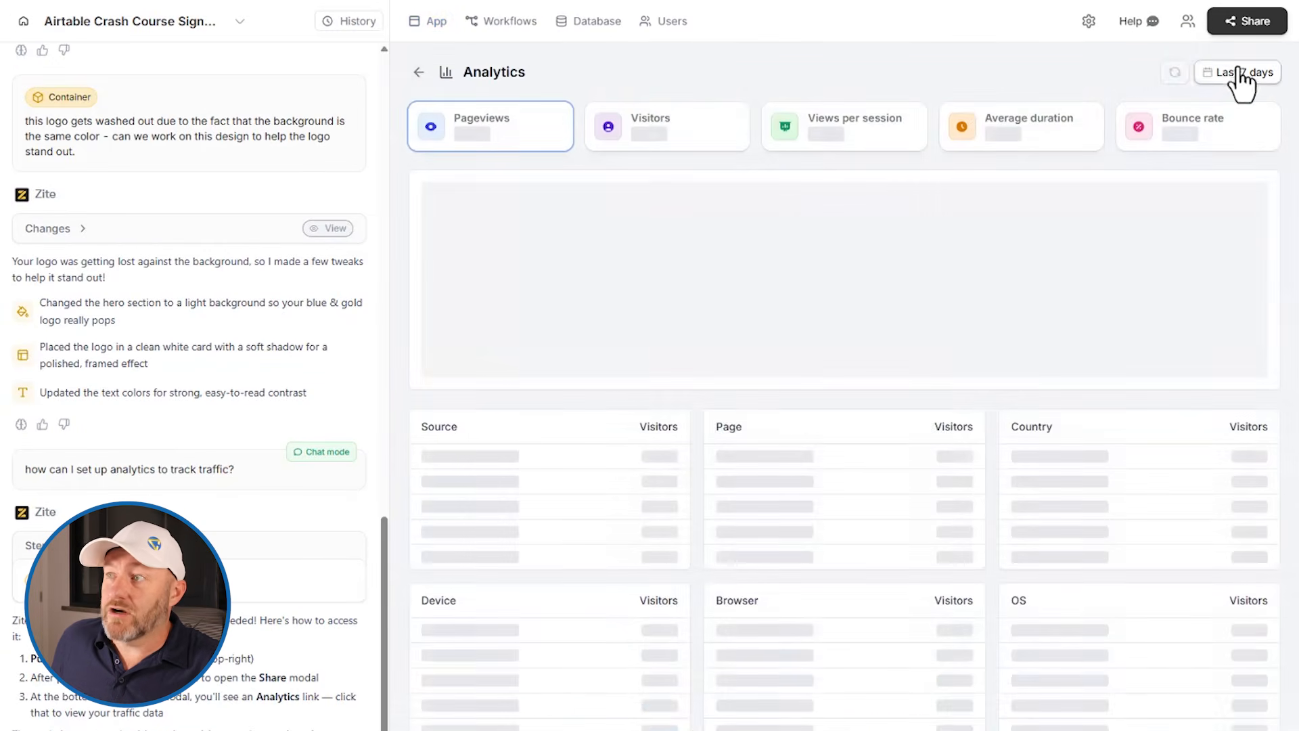